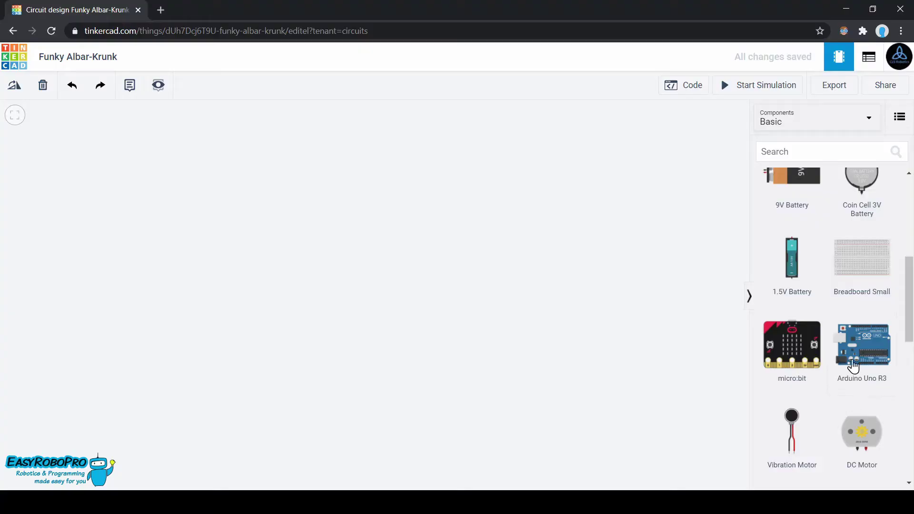
Place an Arduino Uno R3 on the empty canvas and a small breadboard beside it, on its right
drag(850, 359, 175, 285)
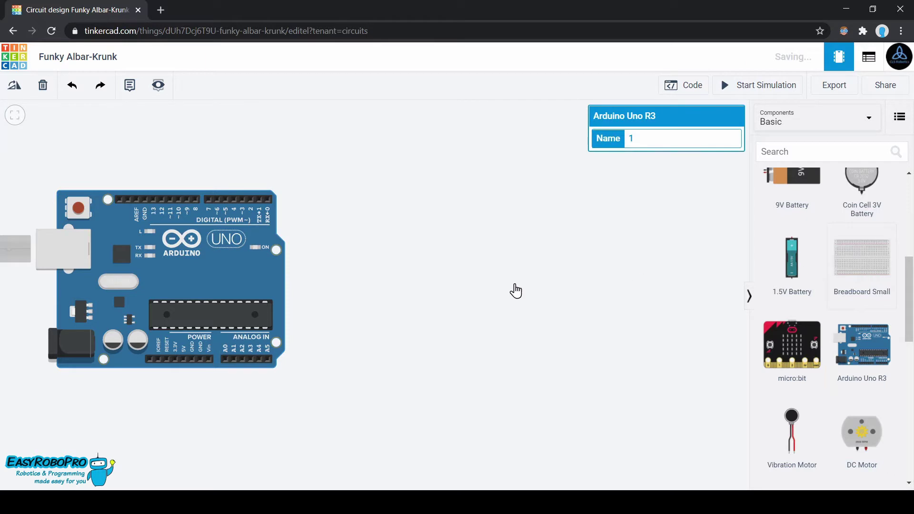
drag(446, 280, 465, 286)
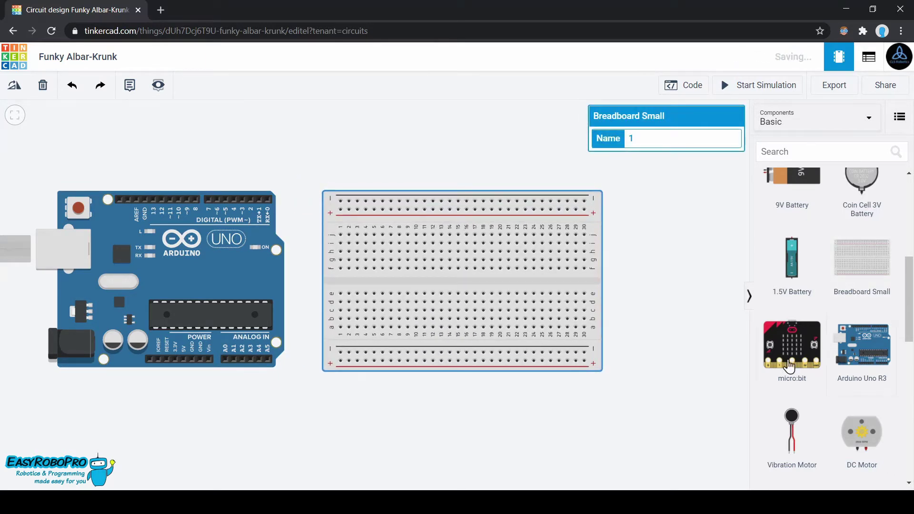
Wire the Arduino's 5V pin to the breadboard's lower positive rail in red and its GND pin to the lower negative rail in black
click(183, 360)
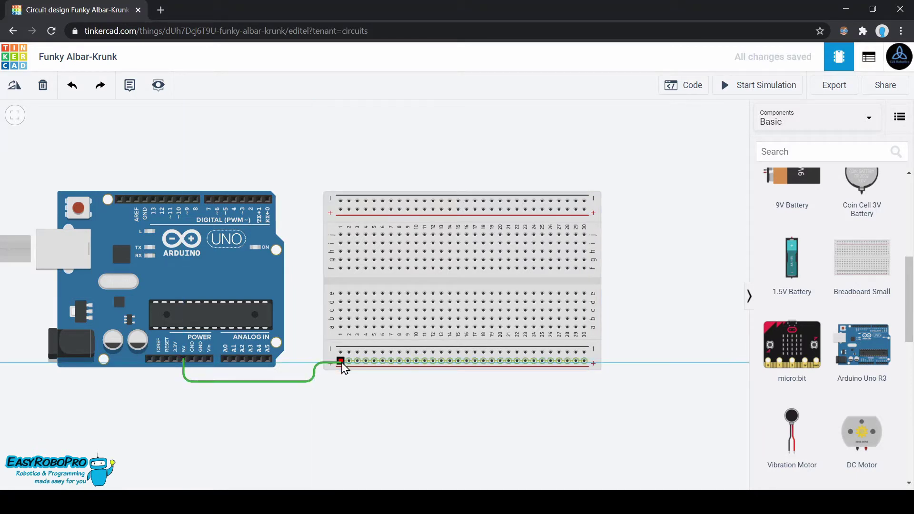
click(340, 361)
click(193, 361)
click(304, 371)
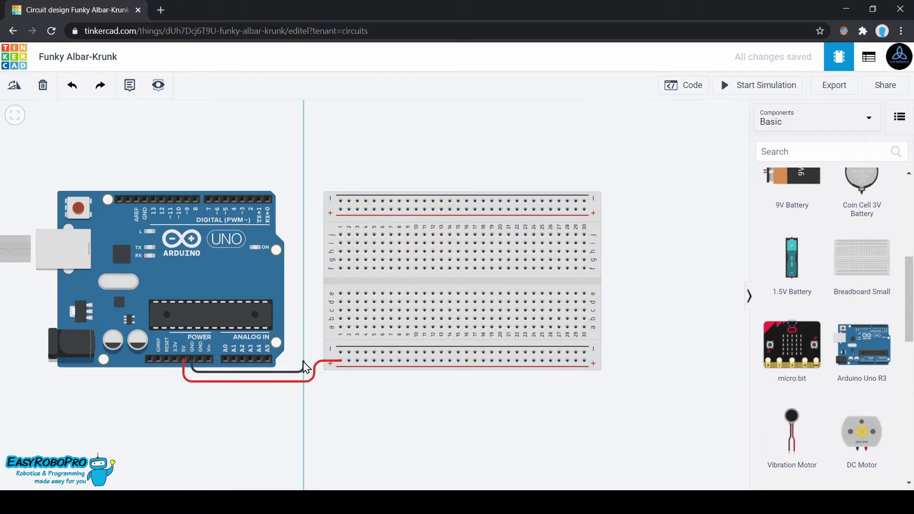
click(307, 352)
click(341, 352)
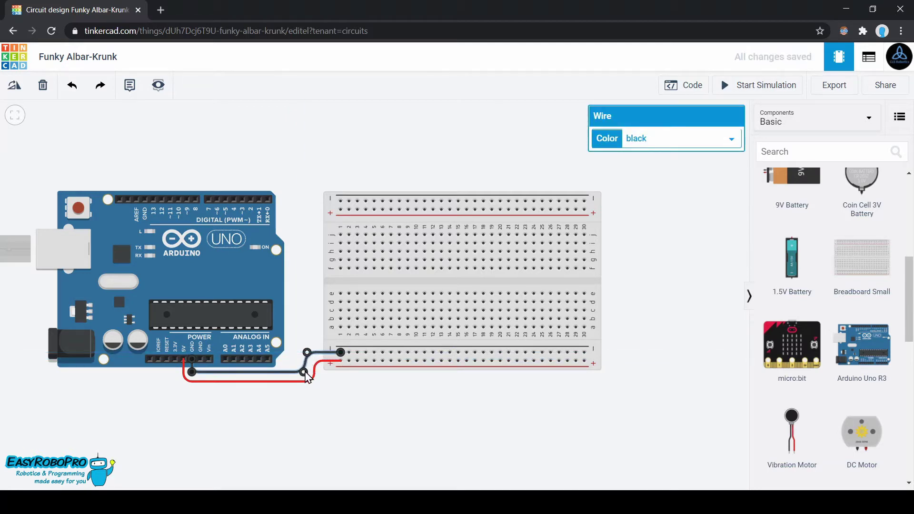
click(353, 421)
Place an ultrasonic distance sensor on the breadboard's upper half, with its GND, 5V and SIG pins in columns 22 to 24
scroll(790, 371, down, 5)
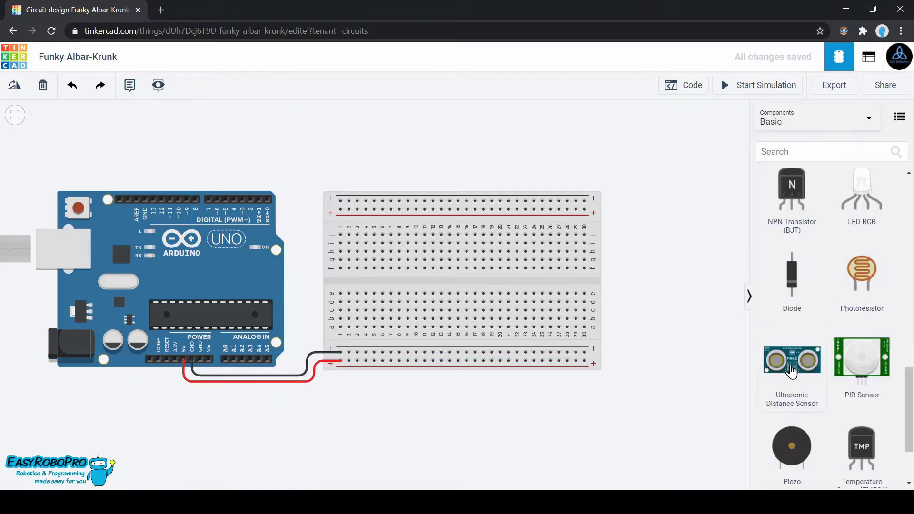
drag(791, 360, 524, 217)
click(702, 295)
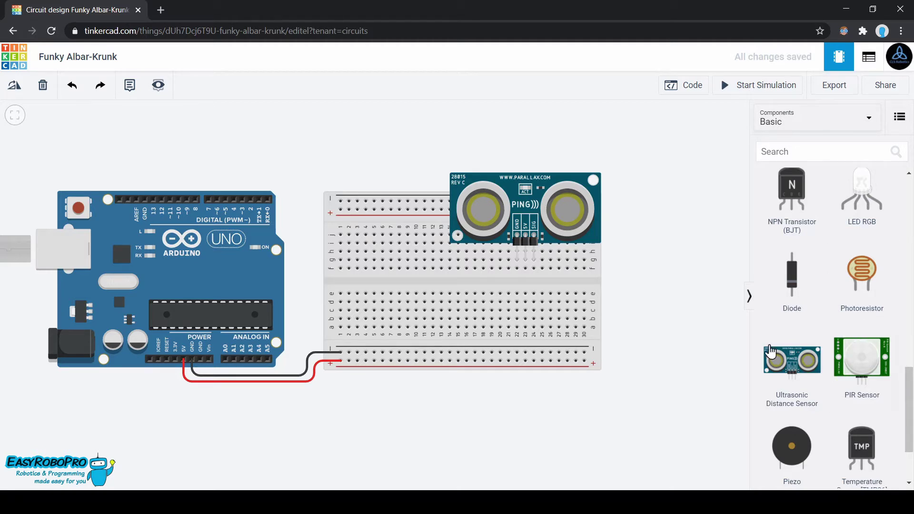
Wire the distance sensor's 5V pin to the lower positive rail in red and its GND pin to the lower negative rail in black
click(526, 268)
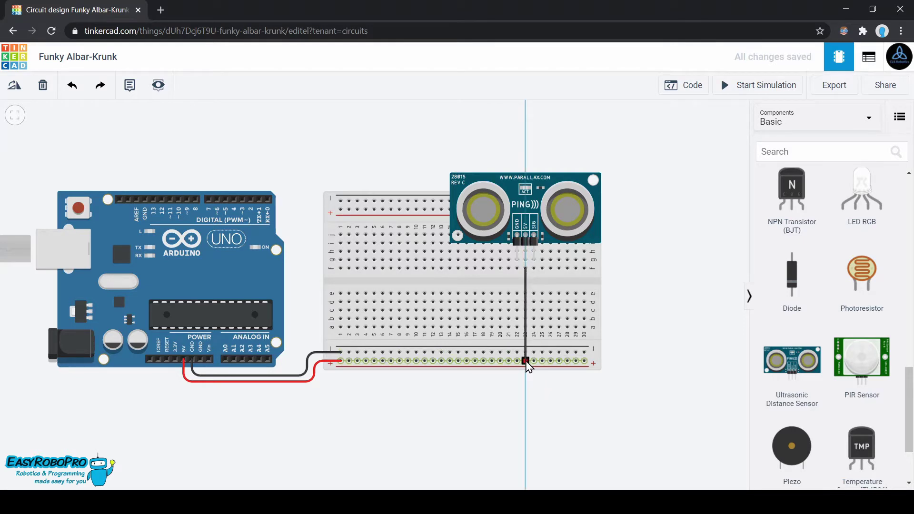
click(525, 361)
key(2)
click(517, 268)
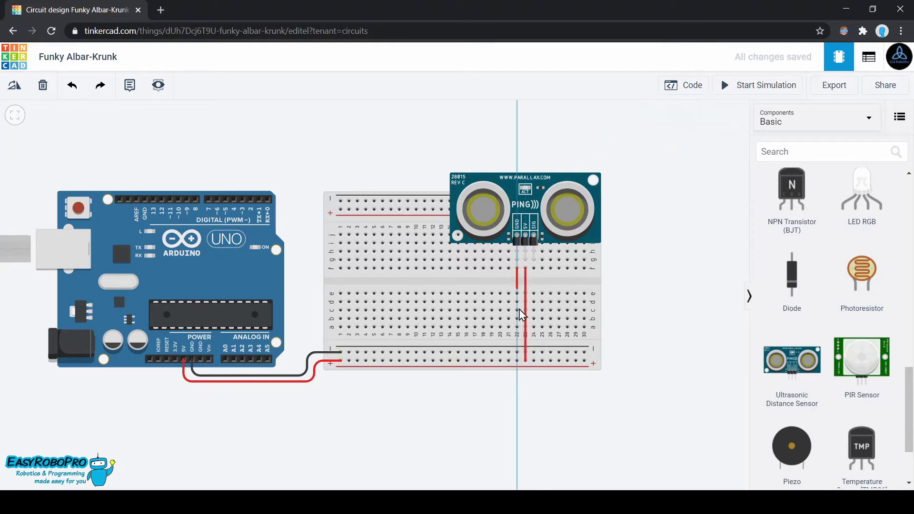
click(517, 352)
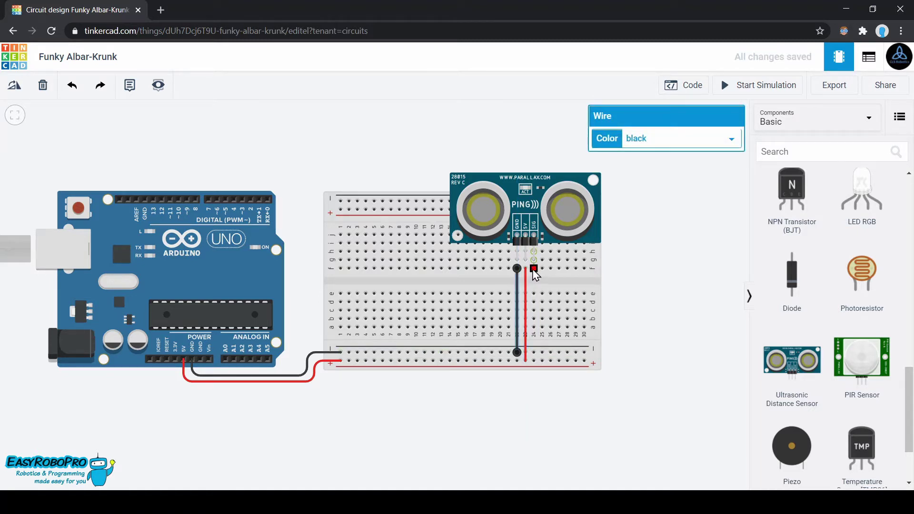
Connect the distance sensor's SIG pin to Arduino digital pin 7 with a yellow wire routed around the right of and just above the sensor
click(533, 268)
click(534, 285)
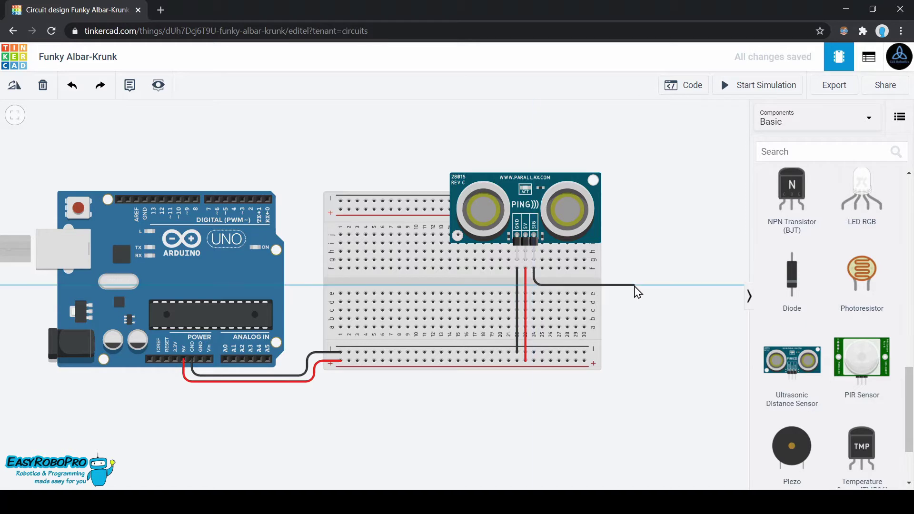
click(633, 285)
click(634, 124)
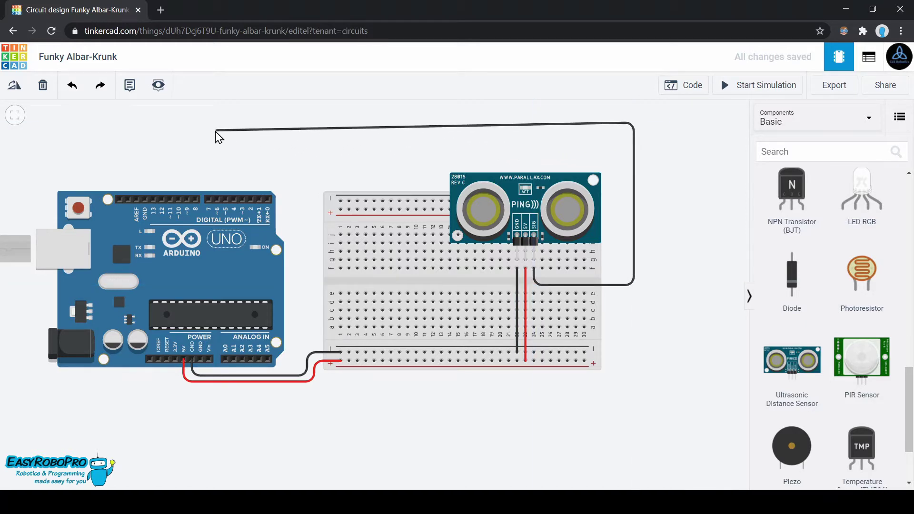
click(210, 123)
click(209, 199)
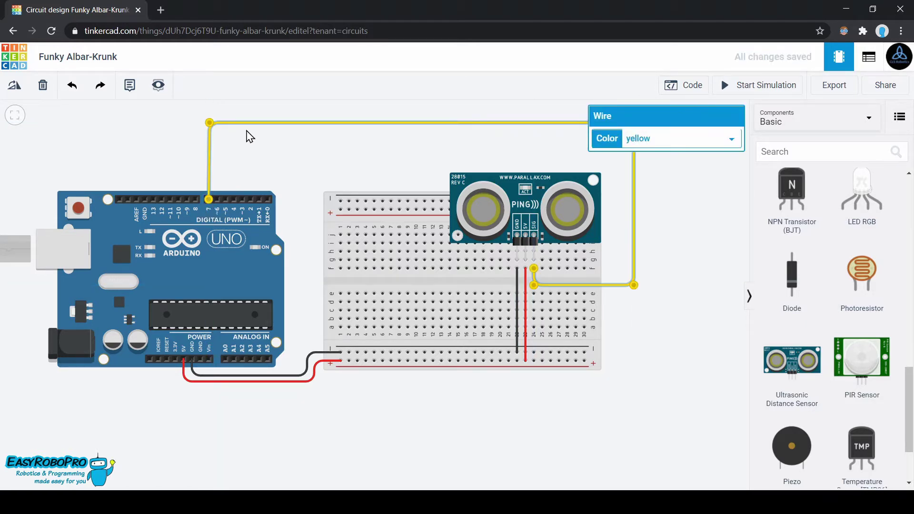
click(683, 285)
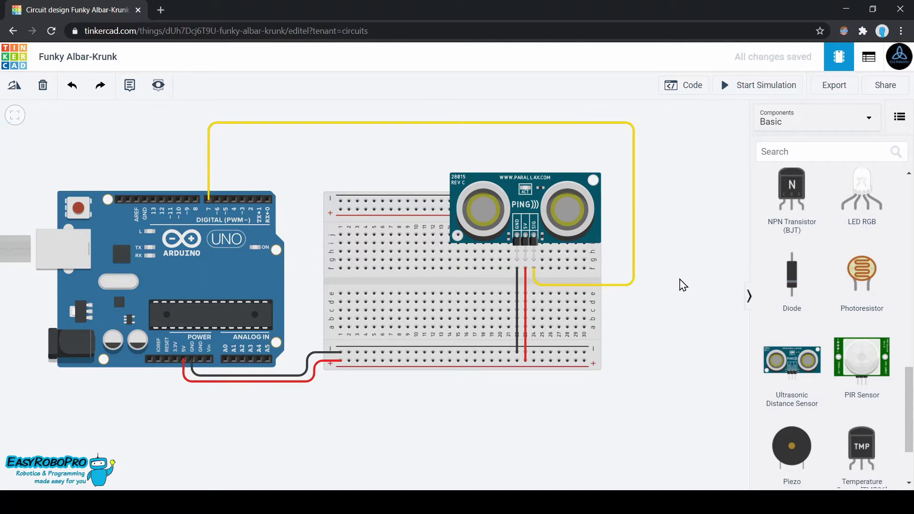
drag(496, 124, 498, 142)
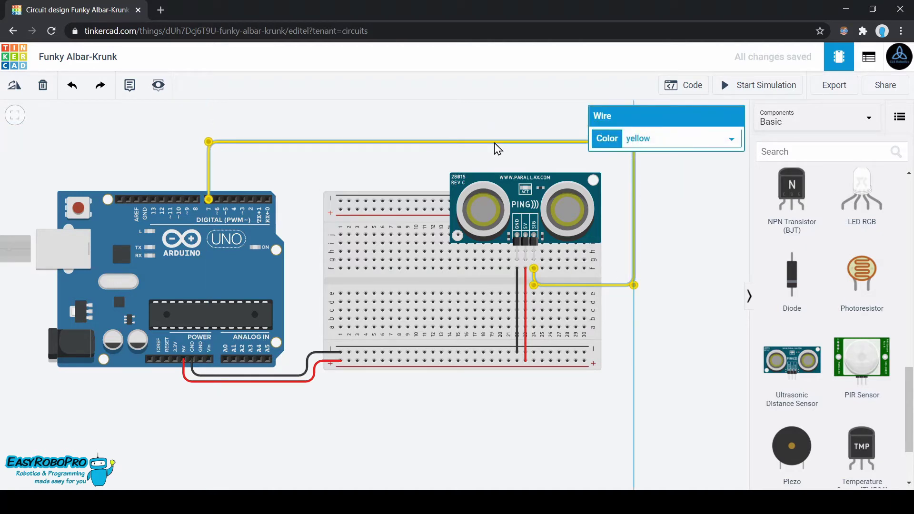
click(667, 310)
Place a piezo with its leads in breadboard columns 7 and 12, and a resistor bridging the centre gap in column 12
drag(784, 455, 418, 266)
drag(417, 229, 410, 229)
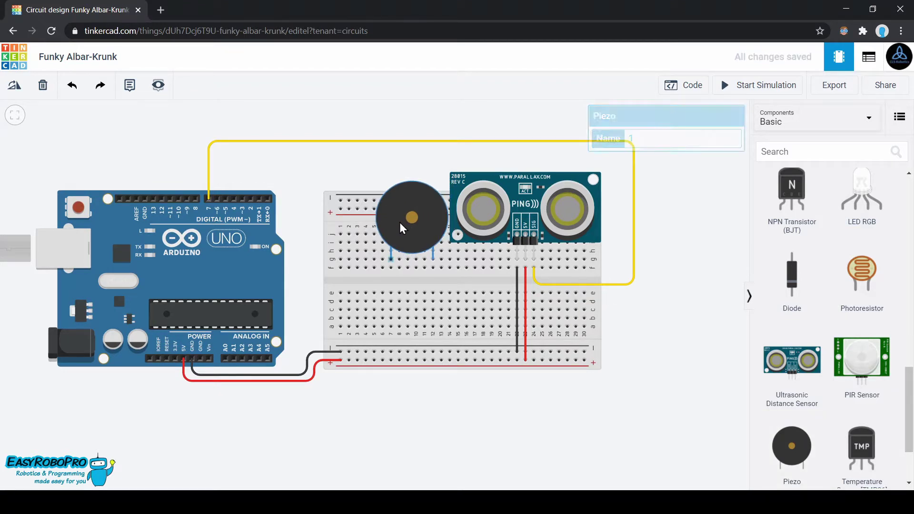
scroll(833, 304, down, 3)
scroll(833, 304, up, 10)
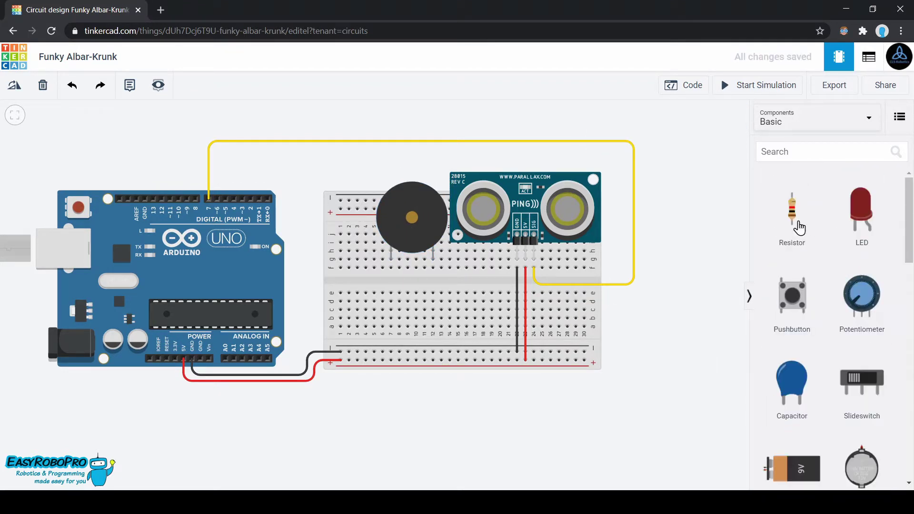
drag(798, 228, 430, 292)
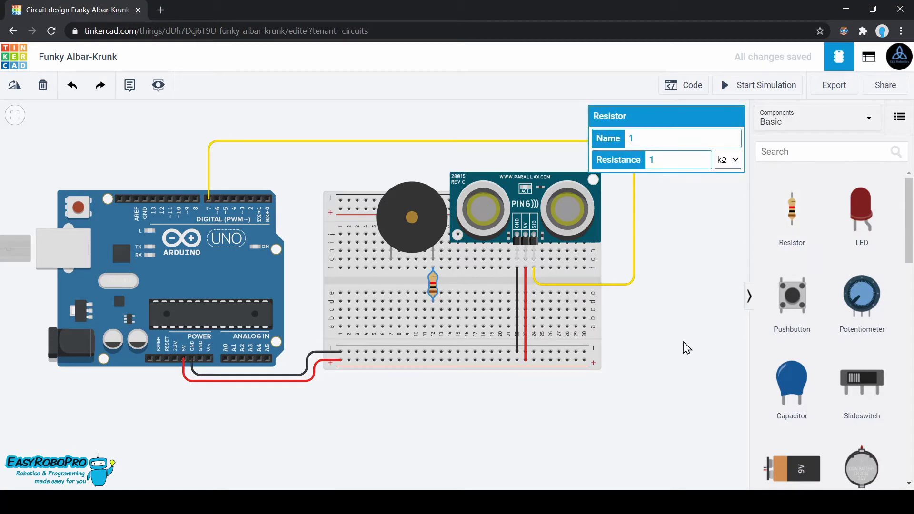
click(683, 346)
Connect the piezo's resistor in column 12 to the lower negative rail with a black wire
click(432, 327)
click(433, 352)
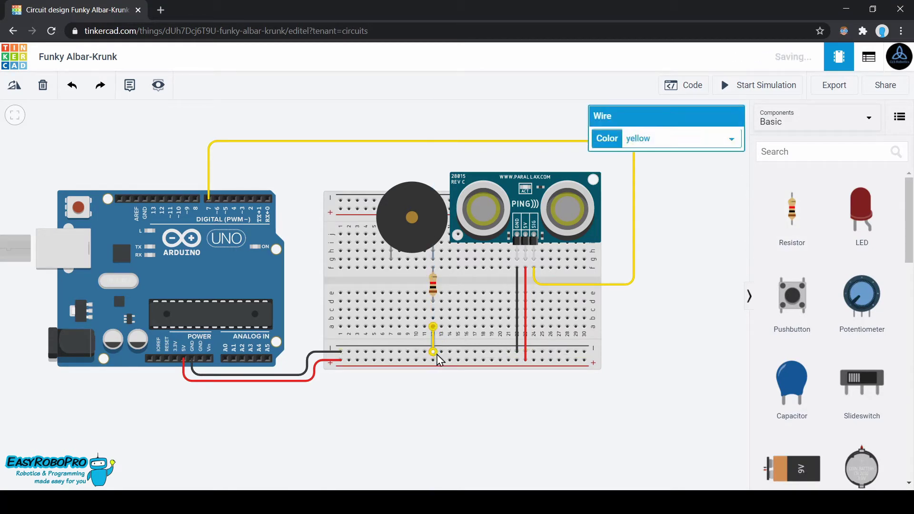
click(623, 432)
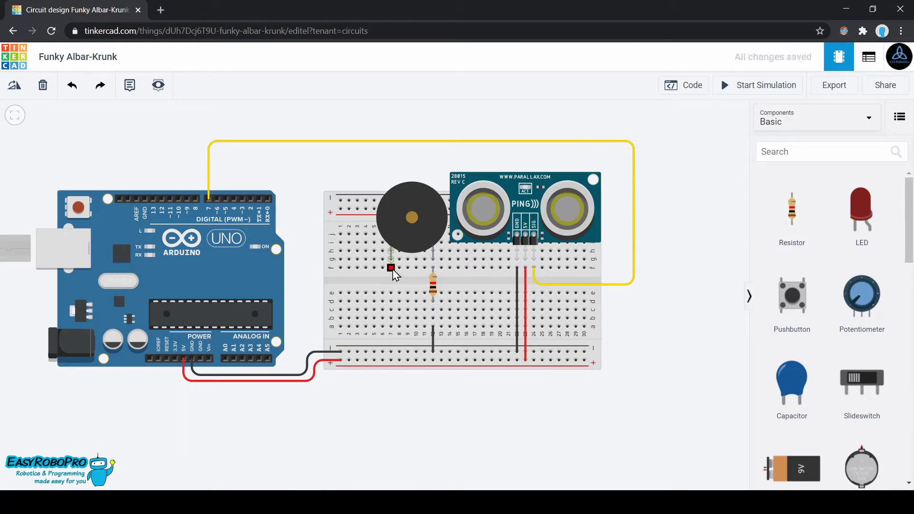
Connect the piezo's other lead in column 7 to Arduino digital pin 2 with an orange wire routed between the two boards
click(391, 269)
click(393, 283)
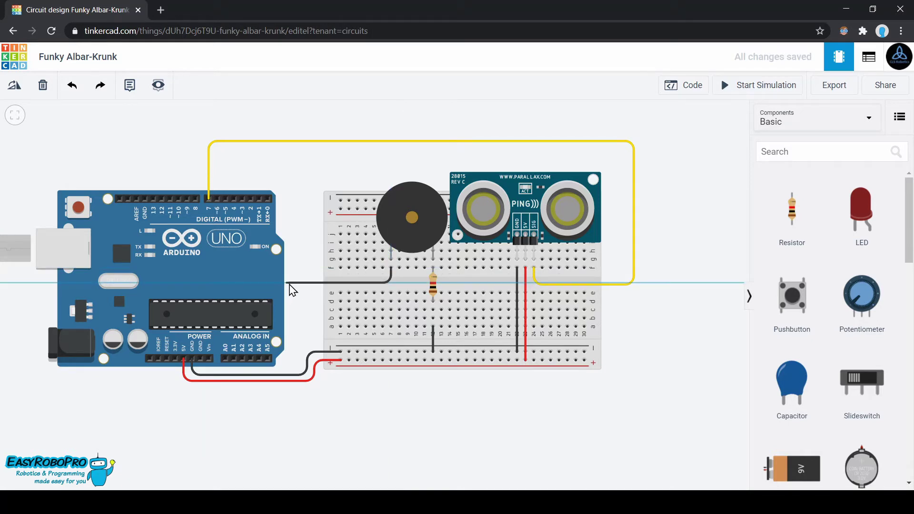
click(290, 284)
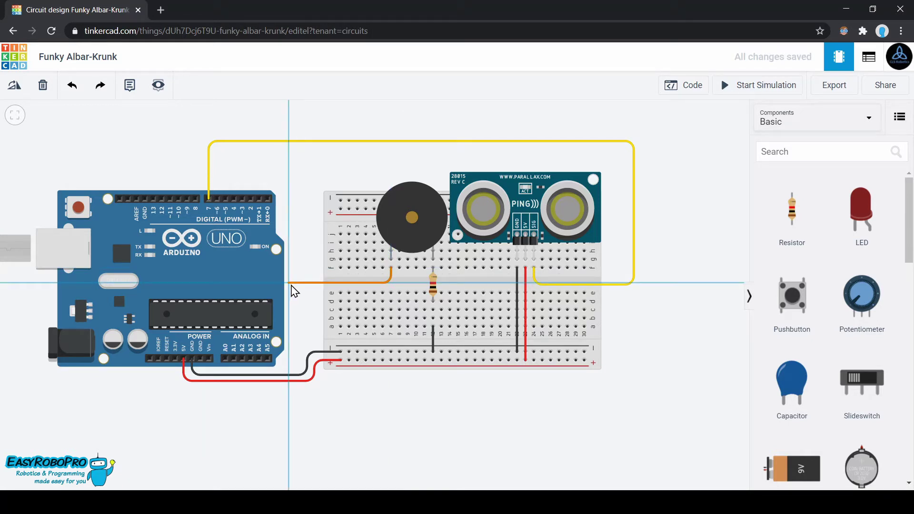
click(288, 179)
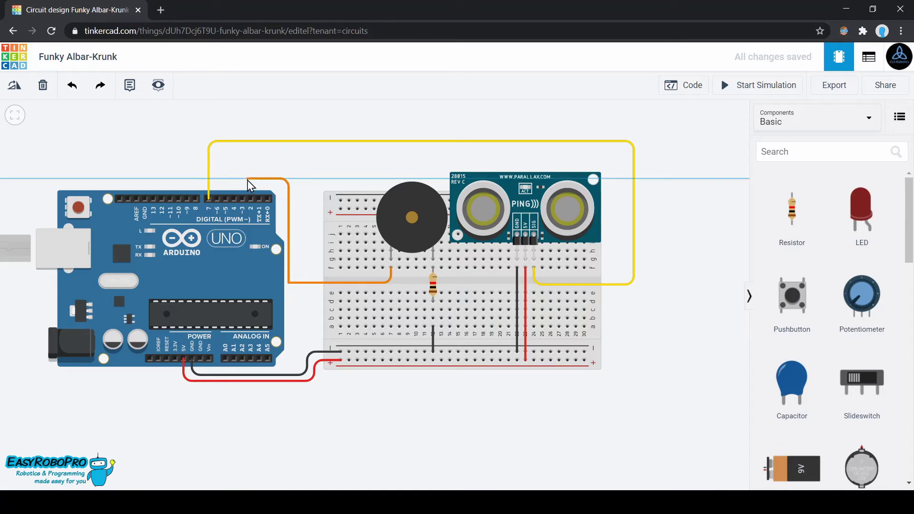
click(250, 179)
click(250, 198)
click(331, 259)
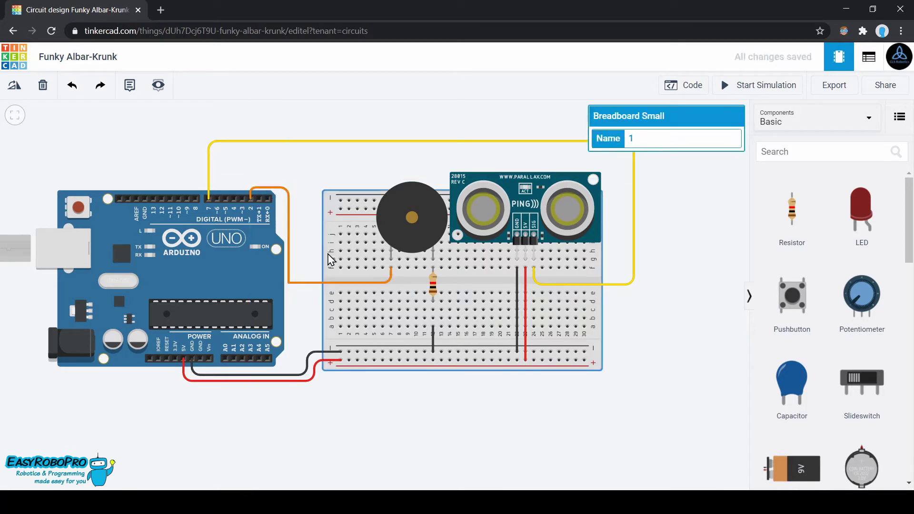
click(307, 287)
Place an RGB LED in breadboard columns 1 to 4 and a resistor bridging the centre gap in column 2
scroll(862, 333, down, 10)
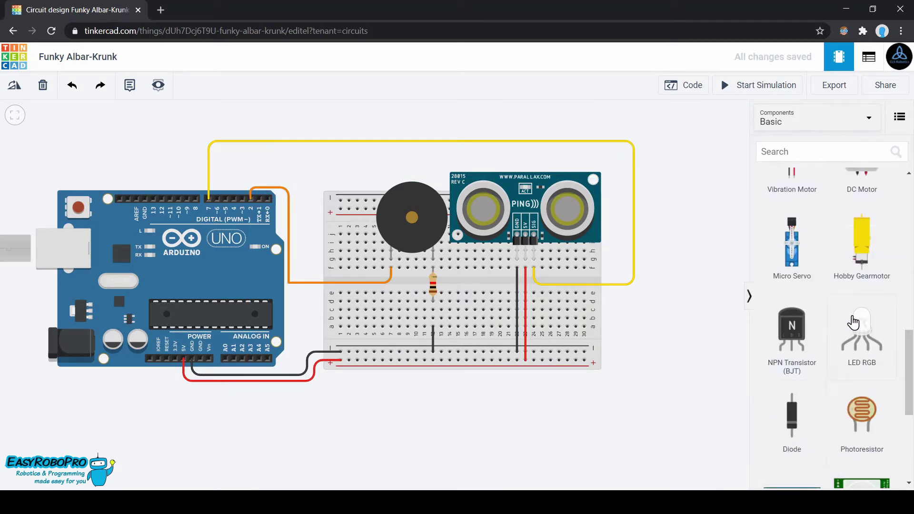
drag(852, 321, 357, 260)
scroll(857, 255, up, 10)
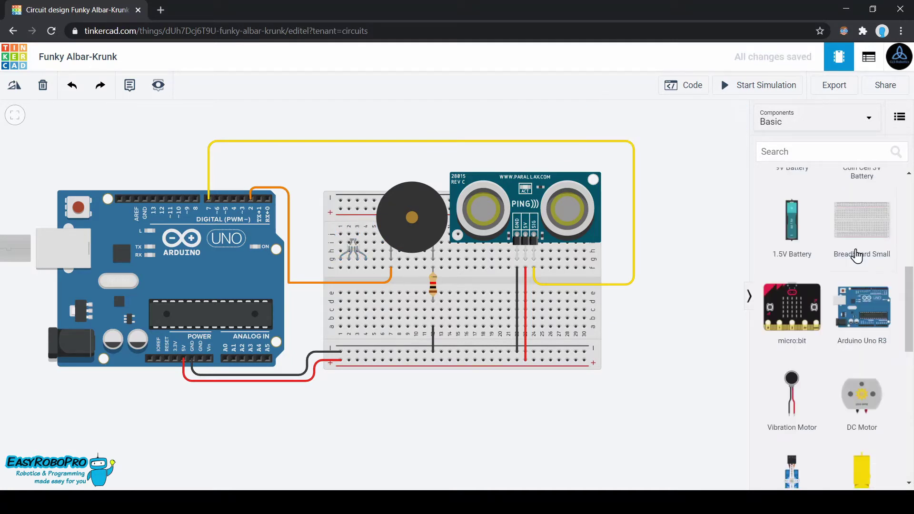
drag(789, 209, 350, 289)
click(311, 222)
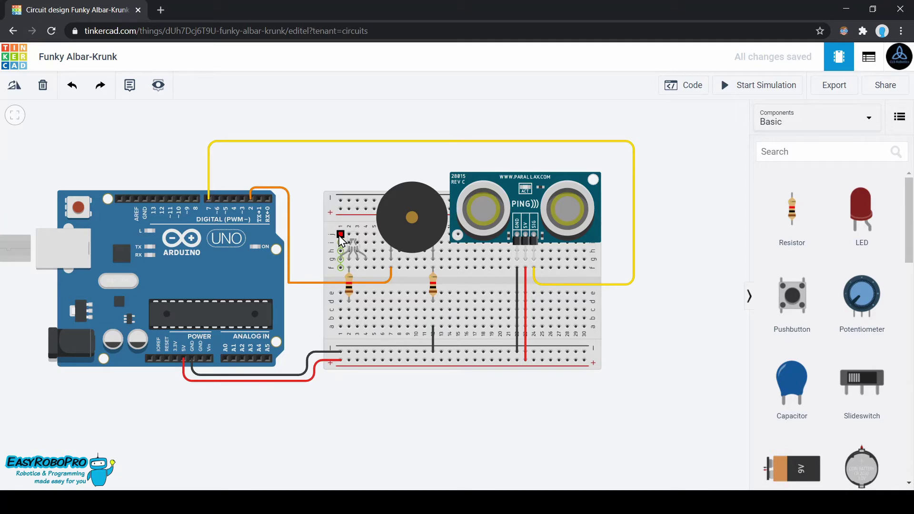
Connect the RGB LED's lead in column 1 to Arduino digital pin 3 with a red wire routed above the boards
click(340, 234)
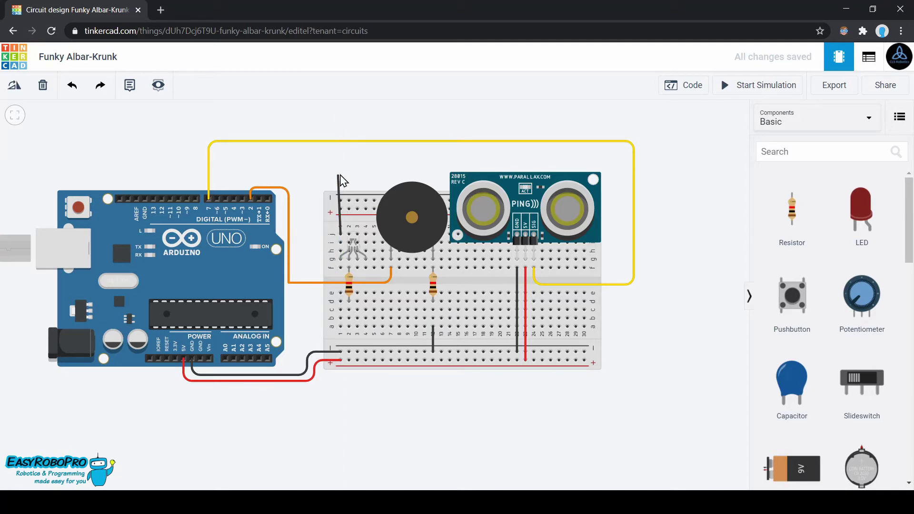
click(341, 179)
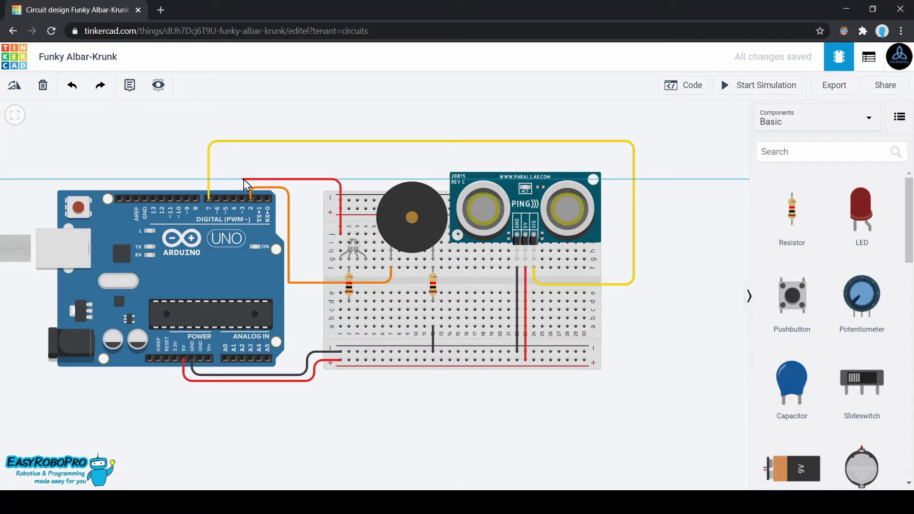
click(243, 180)
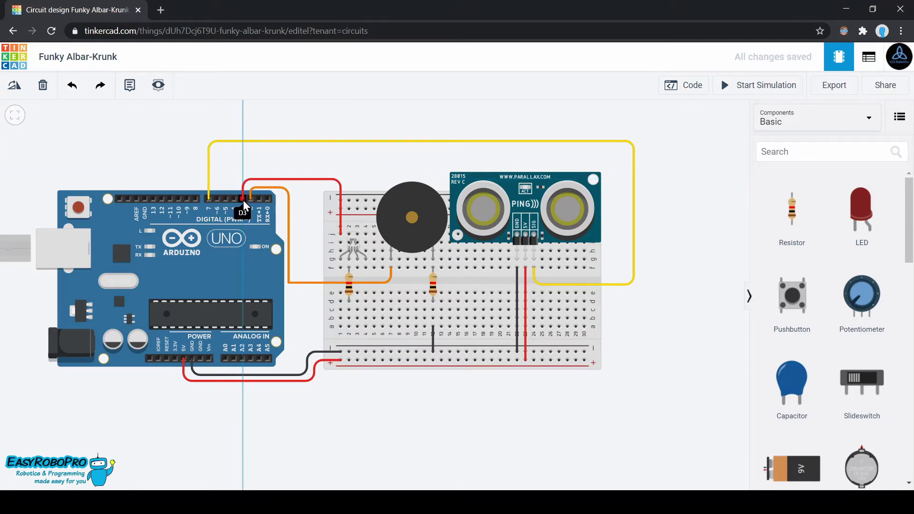
click(243, 199)
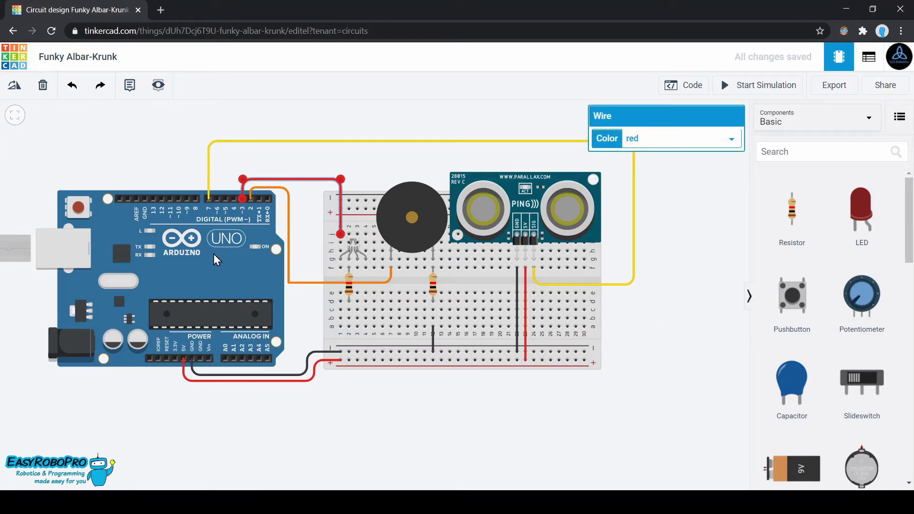
Connect the RGB LED's lead in column 3 to Arduino digital pin 5 with a blue wire routed above the red one
click(357, 234)
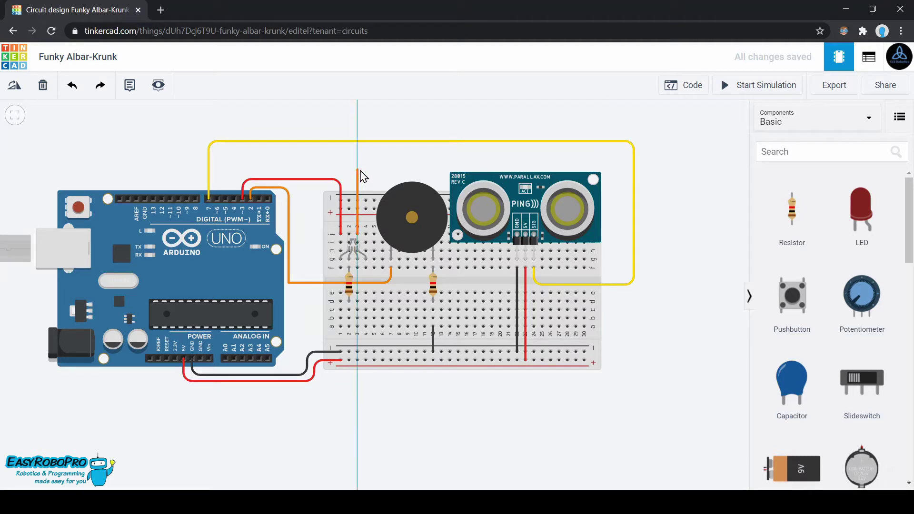
click(358, 170)
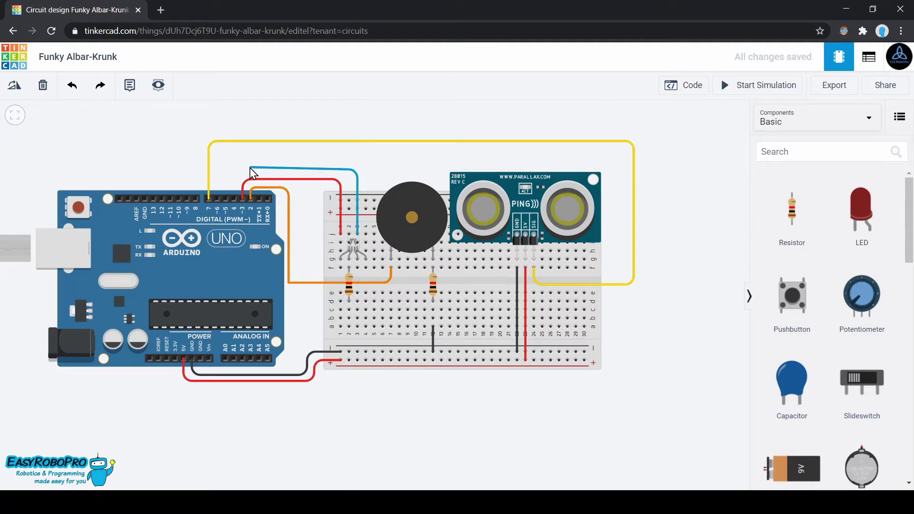
click(228, 170)
click(233, 198)
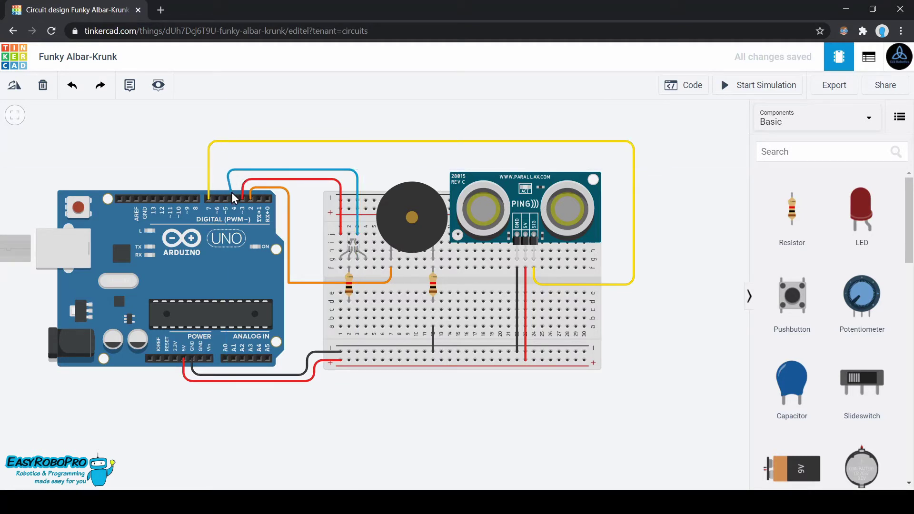
Connect the RGB LED's lead in column 4 to Arduino digital pin 6 with a green wire routed above the blue one
click(366, 234)
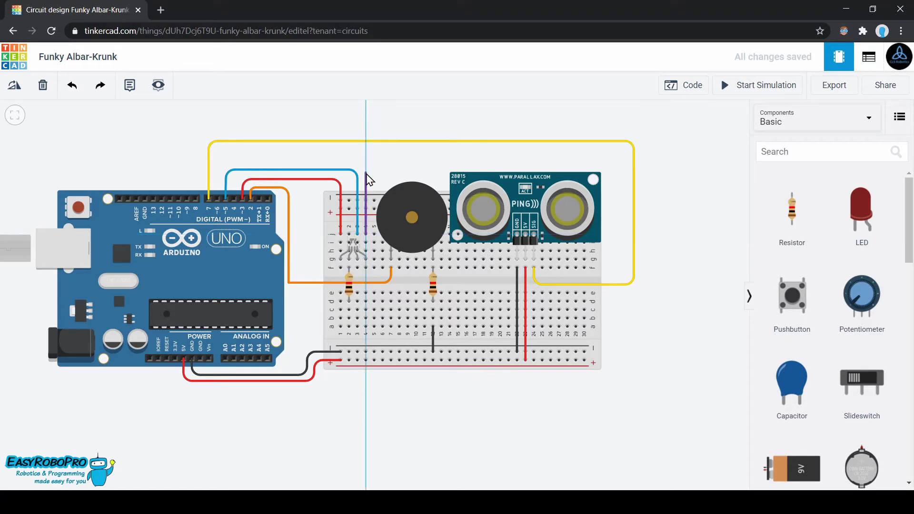
click(366, 162)
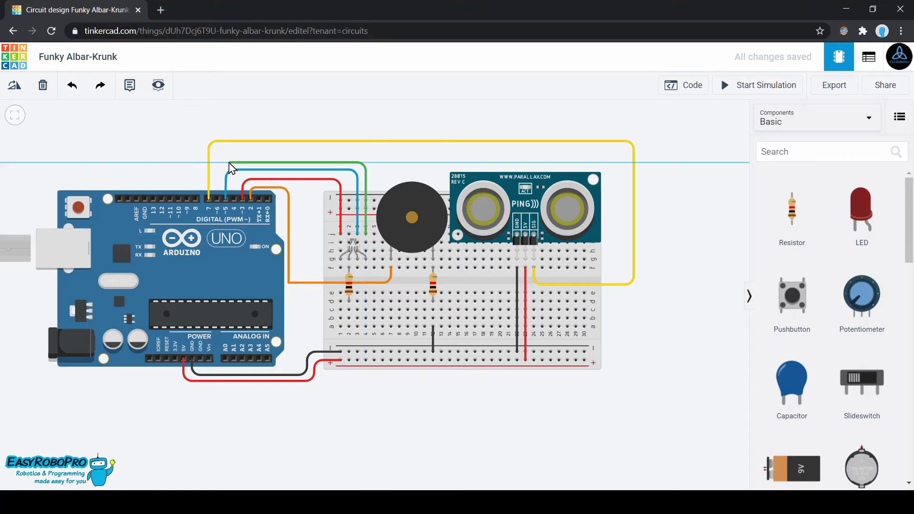
click(216, 163)
click(217, 199)
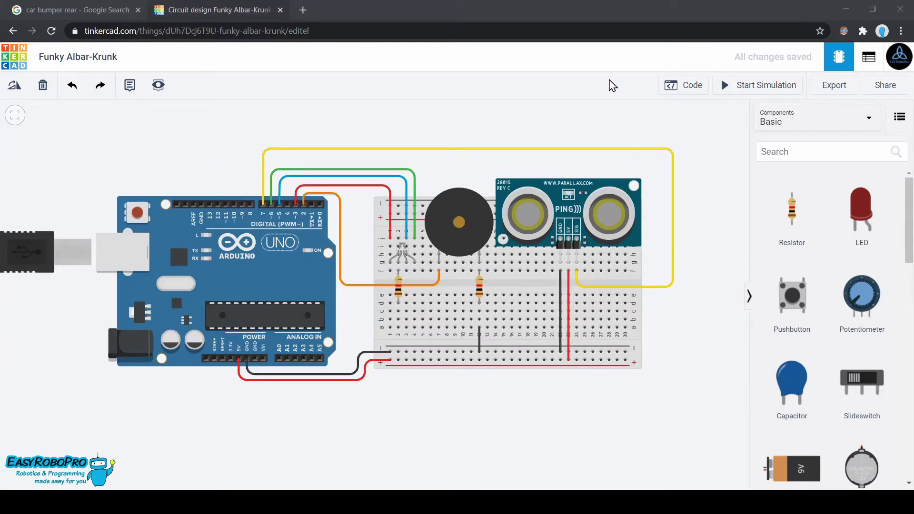
Connect the resistor's lower end in breadboard column 2 to the lower negative rail with a black wire
click(399, 327)
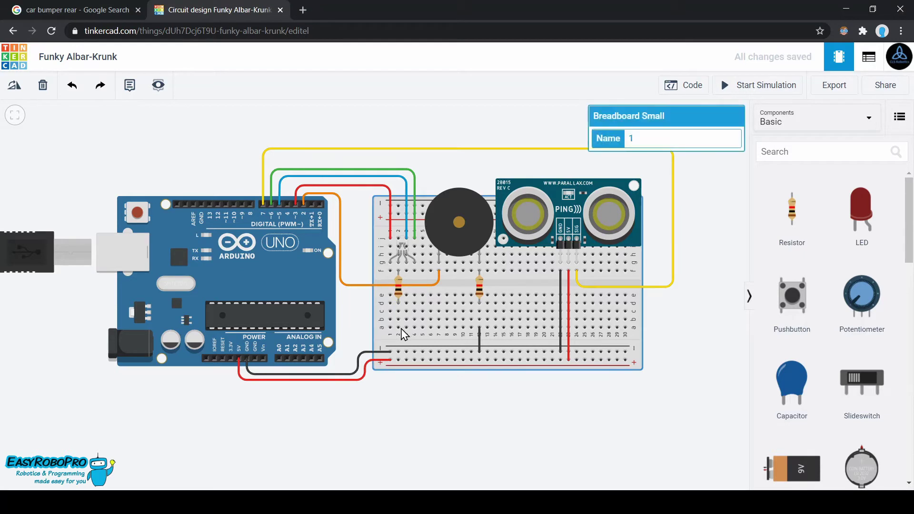
click(399, 352)
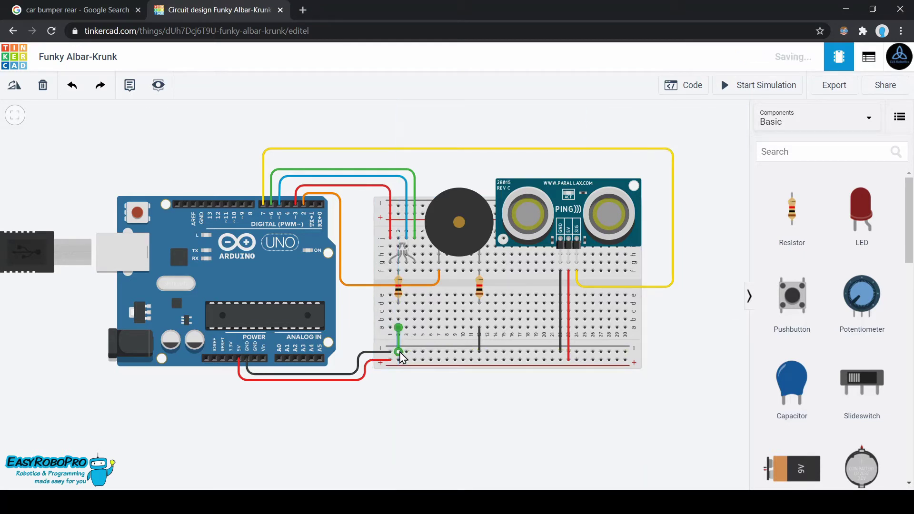
click(555, 392)
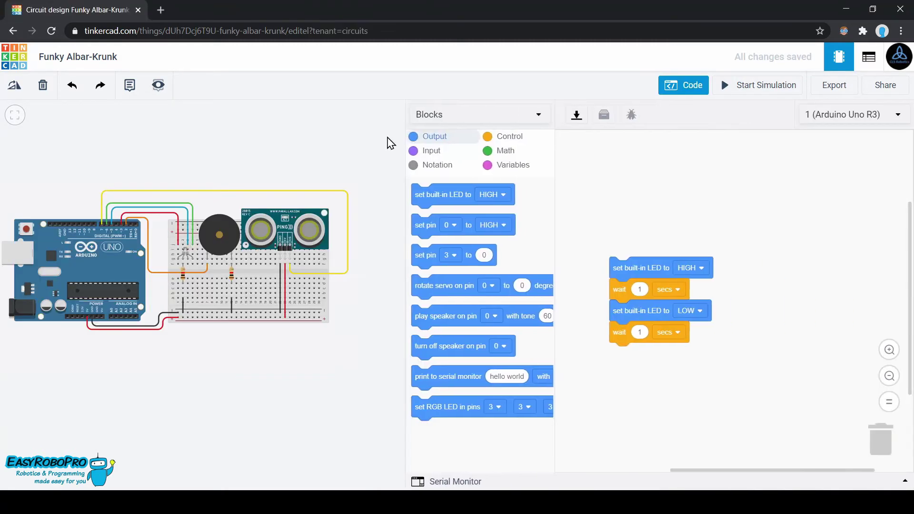
Clear the default blink blocks from the code workspace and create a variable named Distance
drag(577, 265, 459, 307)
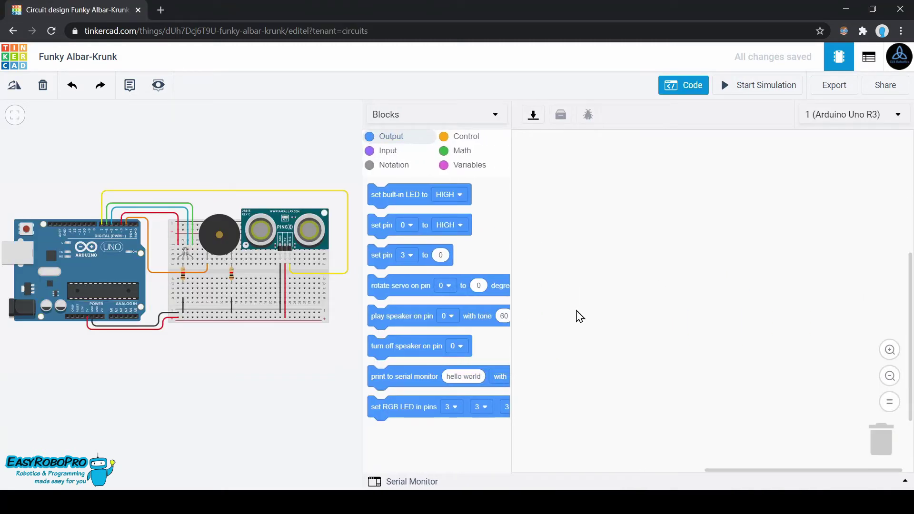
click(457, 167)
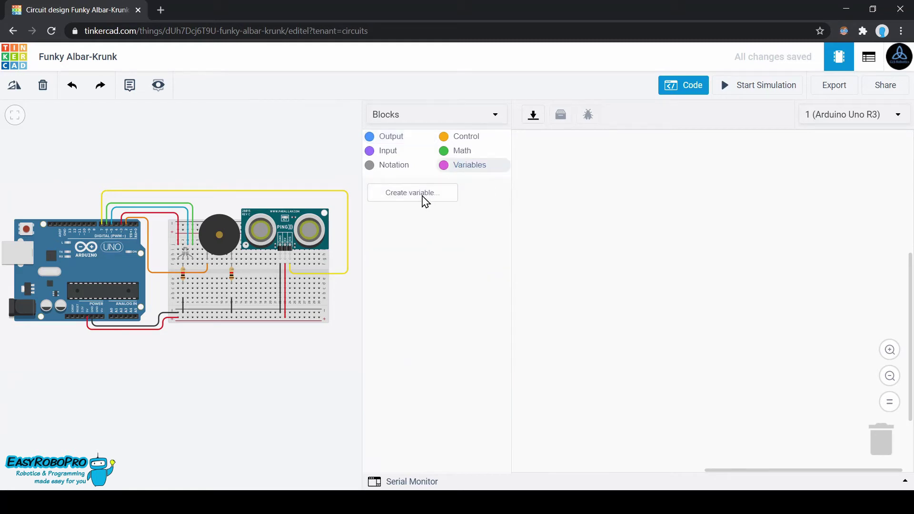
click(426, 194)
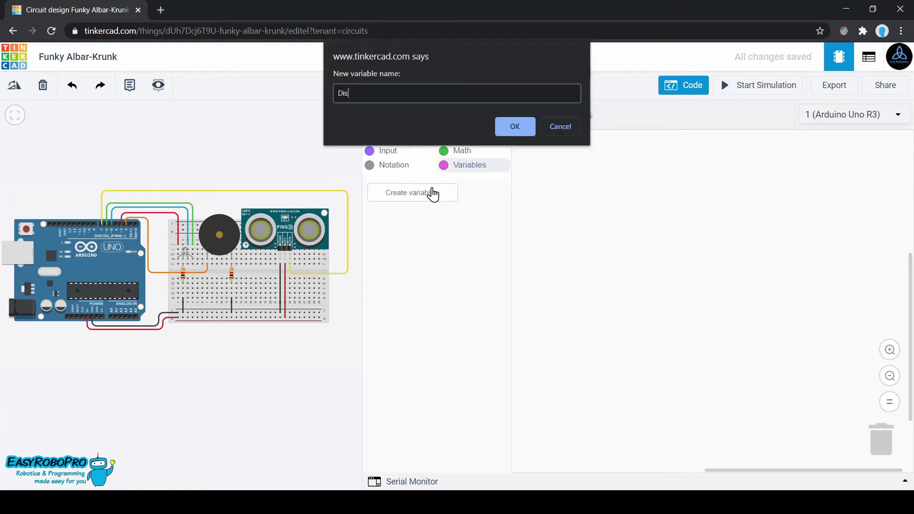
text(Distance)
key(Return)
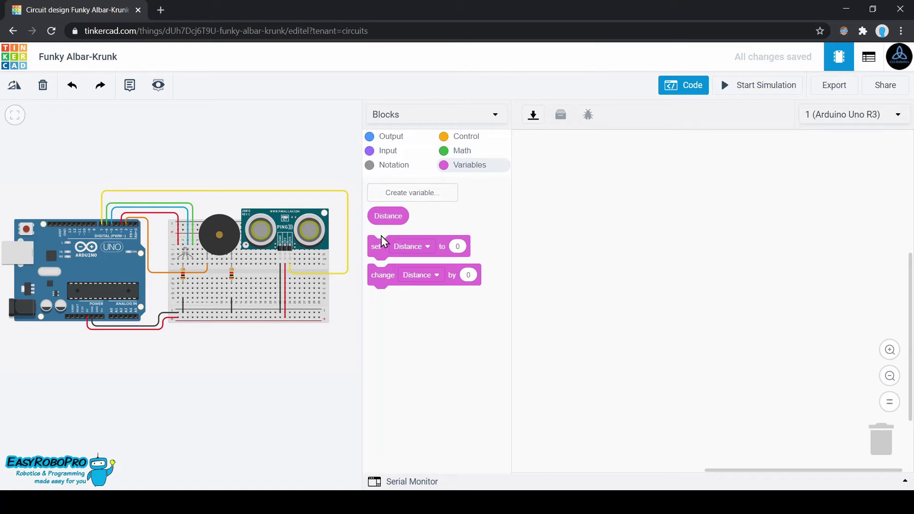
Add a block setting Distance to the ultrasonic distance sensor reading, with trigger pin 7
drag(383, 244, 547, 203)
click(388, 151)
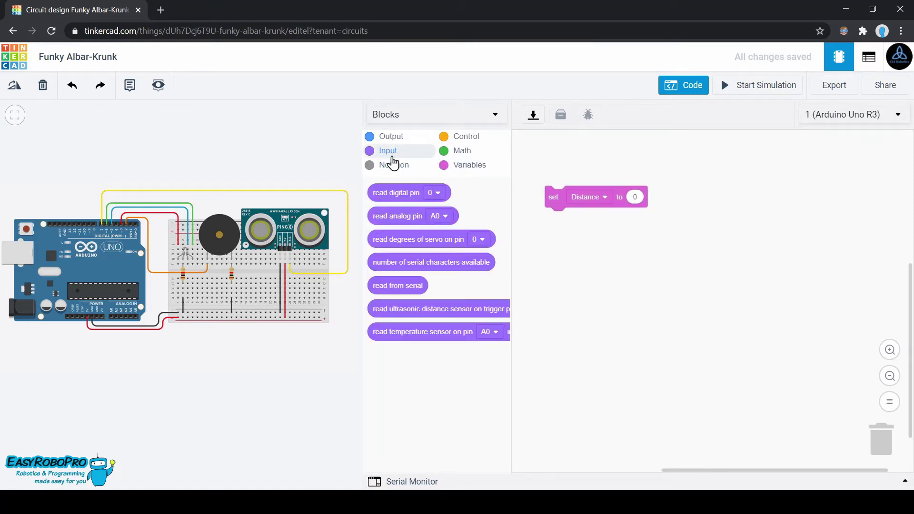
drag(412, 308, 678, 199)
click(717, 189)
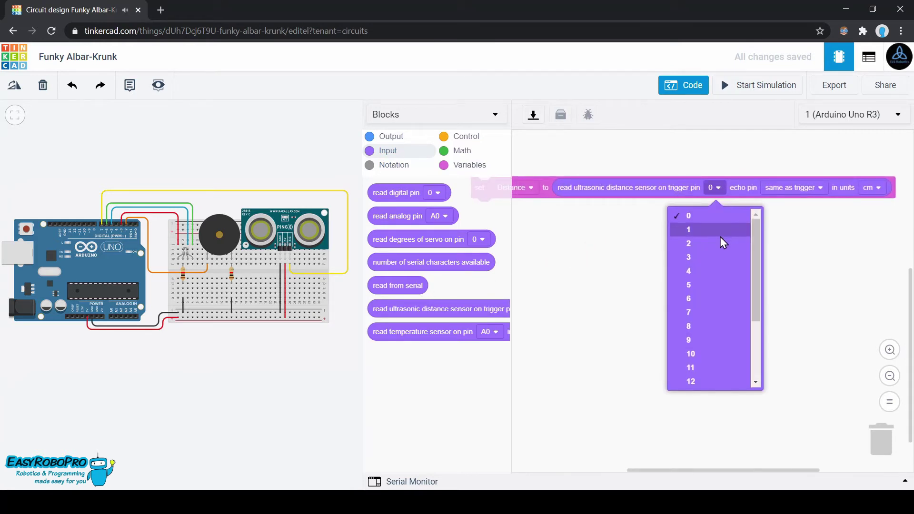
click(716, 313)
Attach an if-else block below the set Distance block and place a Distance variable block loose in the workspace
click(465, 136)
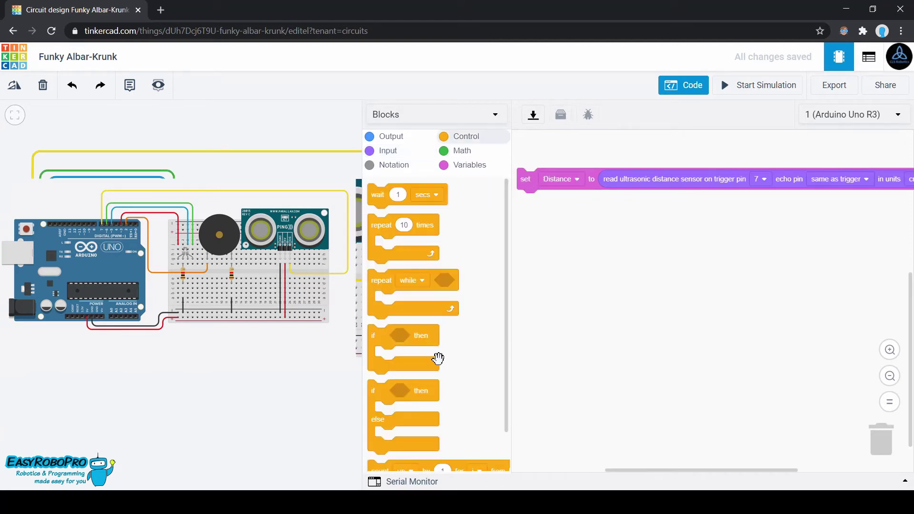
drag(403, 387, 543, 190)
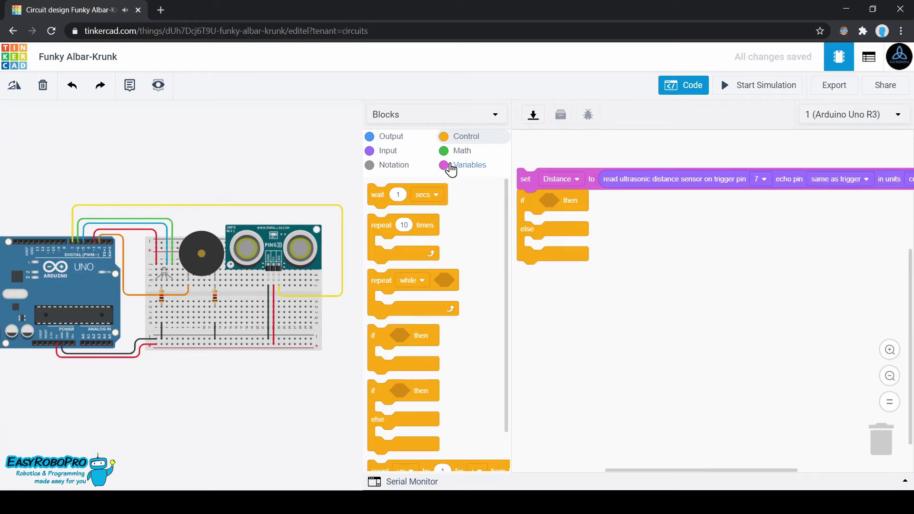
click(449, 166)
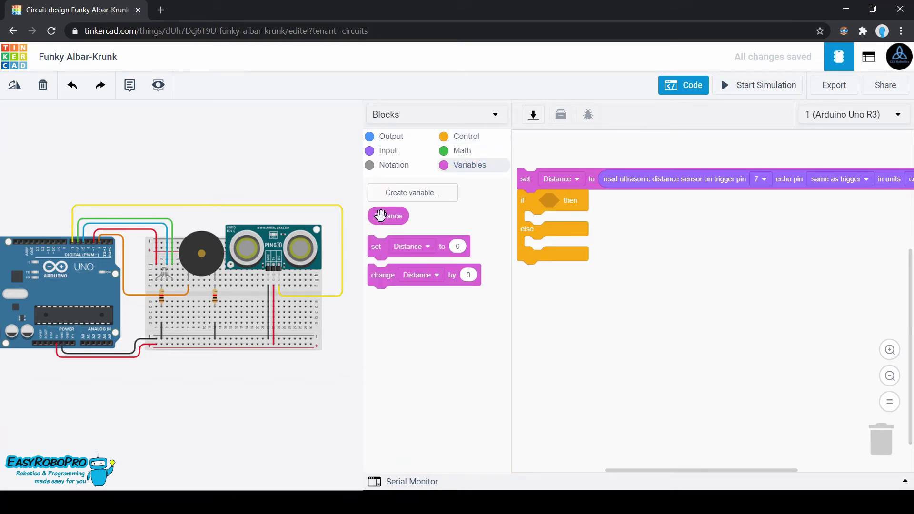
drag(387, 216, 665, 251)
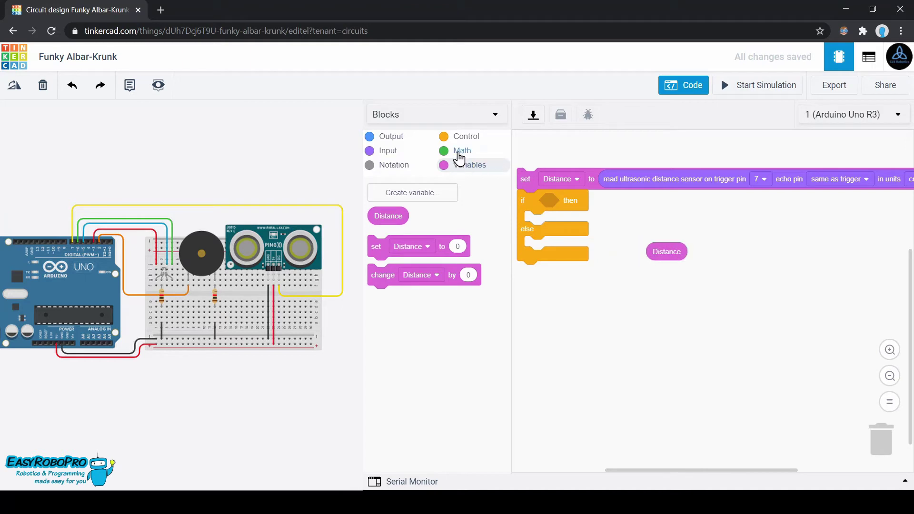
Fill the if-else condition with a comparison block reading Distance > 250
click(460, 151)
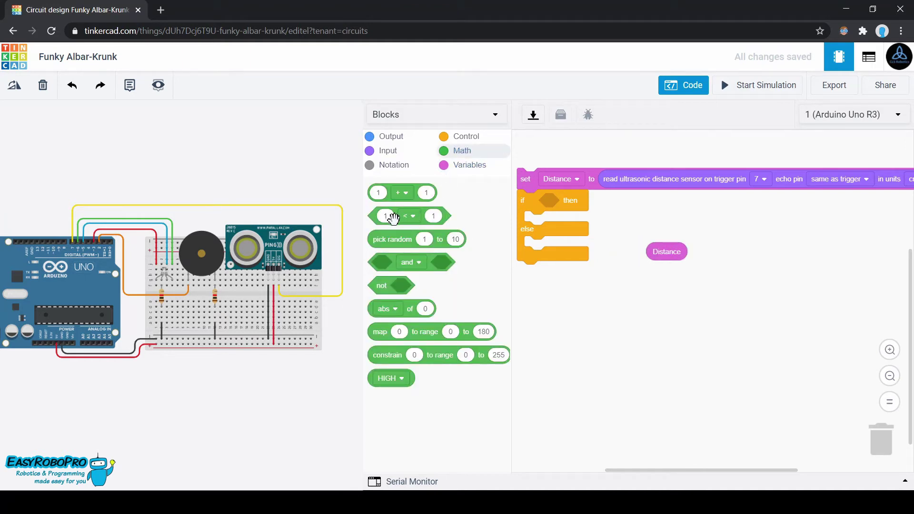
drag(393, 218, 604, 304)
click(623, 303)
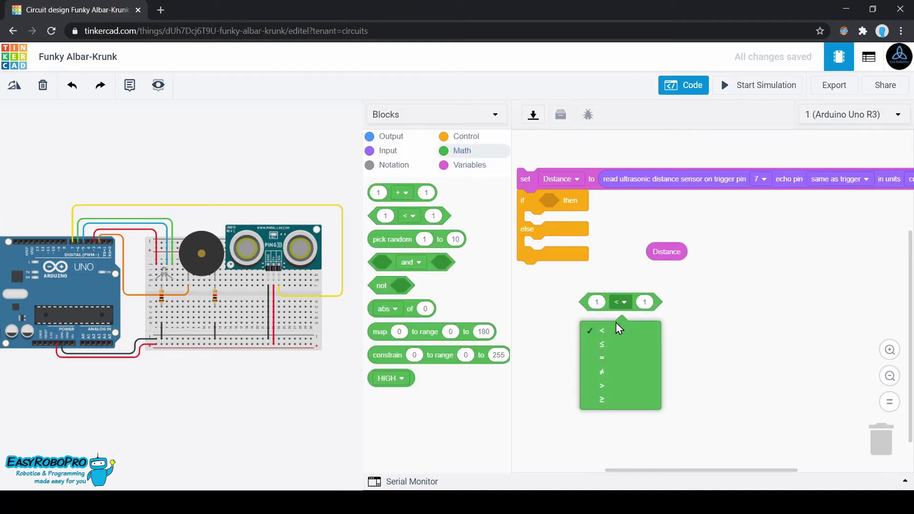
click(604, 387)
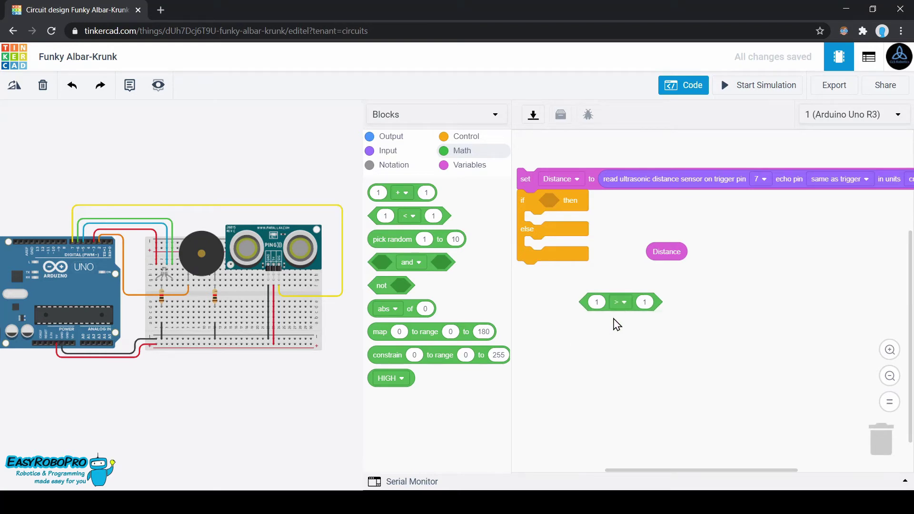
drag(606, 310, 561, 208)
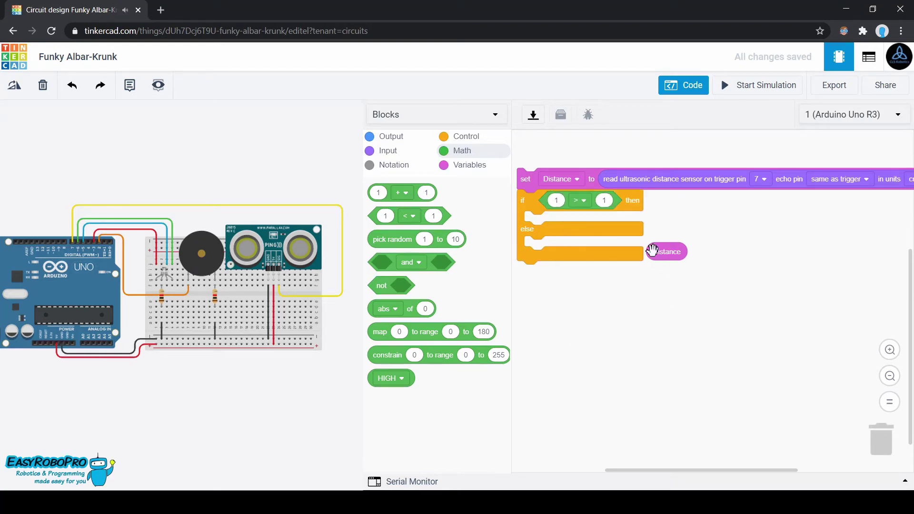
drag(665, 251, 558, 205)
click(632, 203)
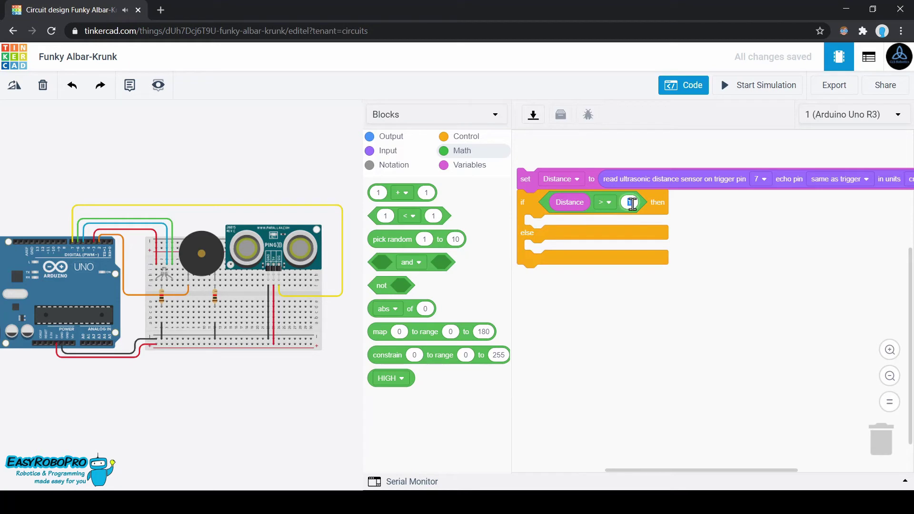
text(250)
click(735, 282)
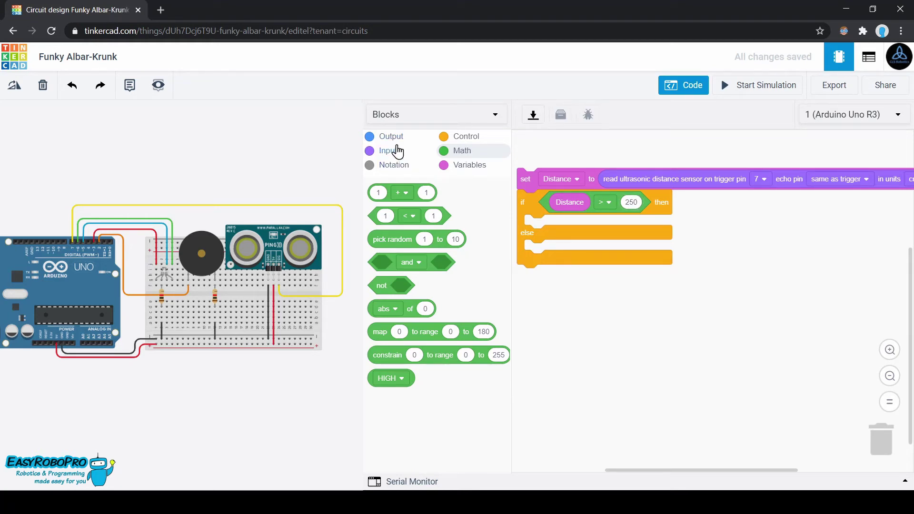
Add a set RGB LED block to the workspace and assign it pins 3, 6 and 5
click(391, 137)
drag(419, 411, 601, 302)
click(653, 295)
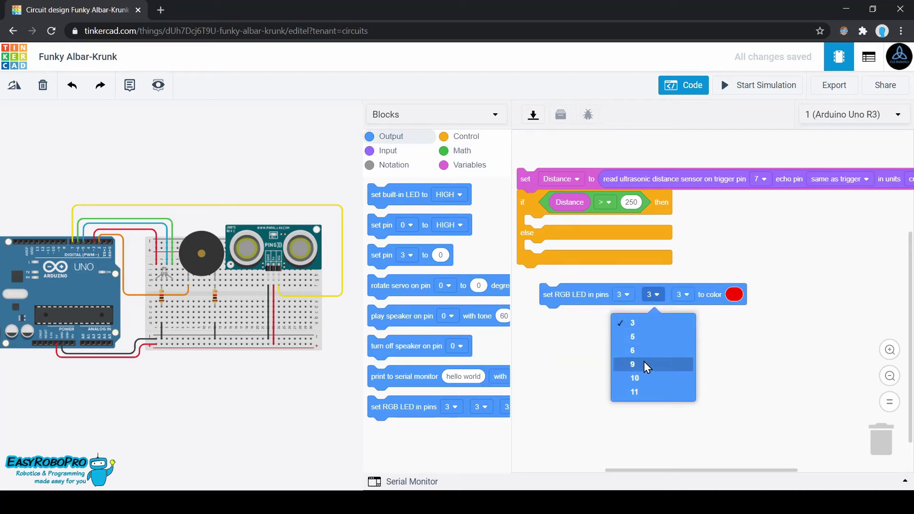
click(651, 351)
click(682, 295)
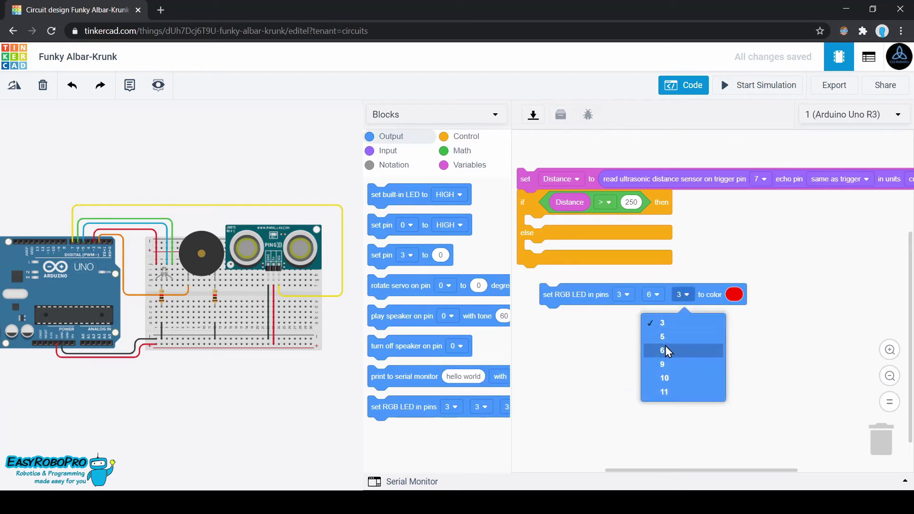
click(685, 337)
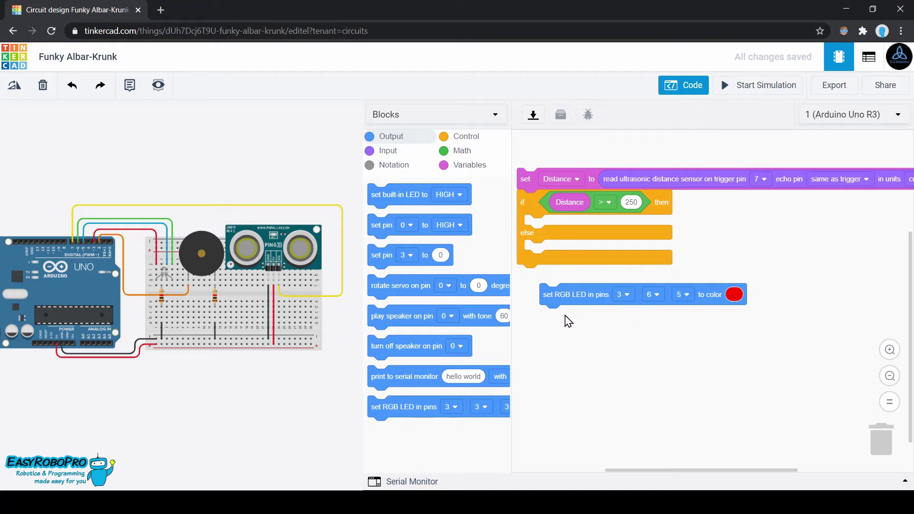
Set the RGB LED block's color to green and place it in the then branch of the Distance > 250 condition
click(736, 299)
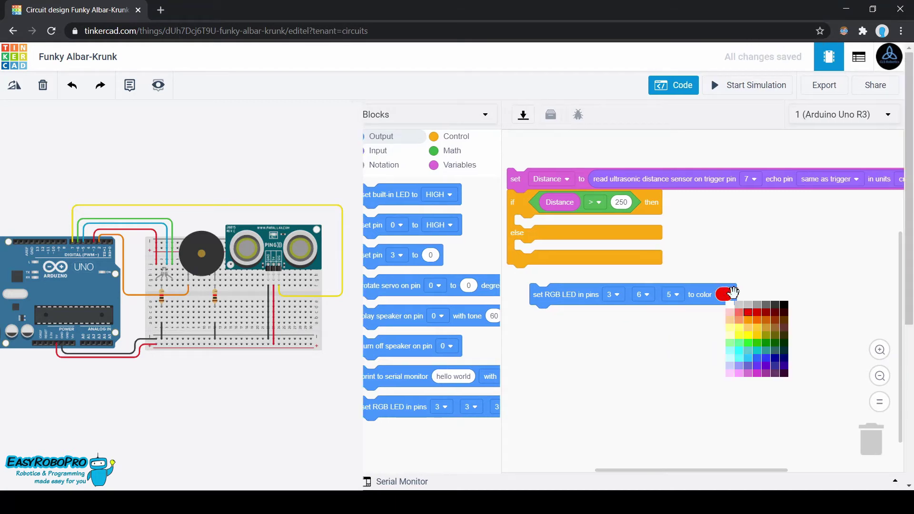
click(757, 346)
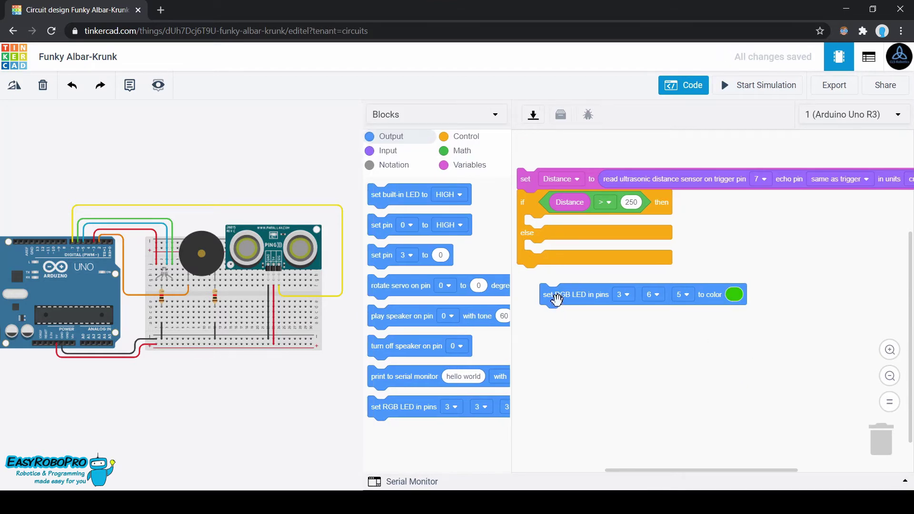
drag(556, 299, 542, 228)
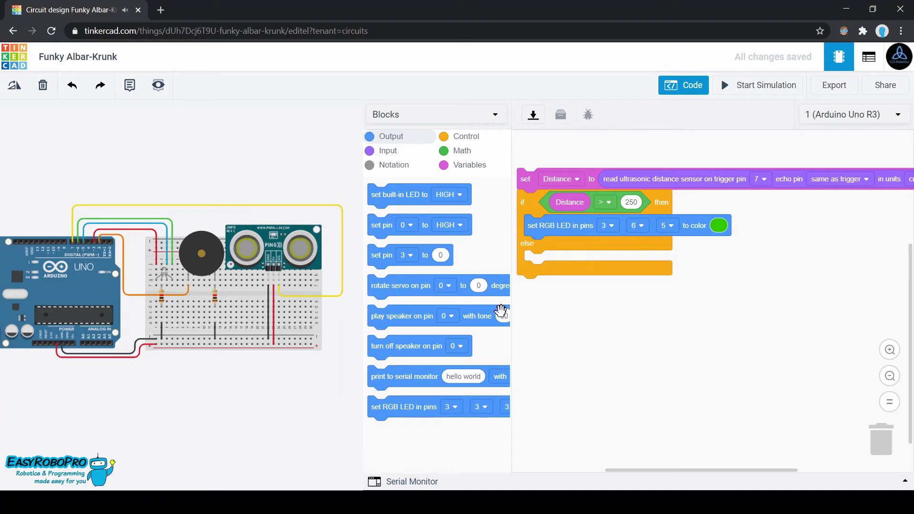
Add a turn off speaker block for pin 2 below the green RGB LED block
drag(392, 346, 548, 246)
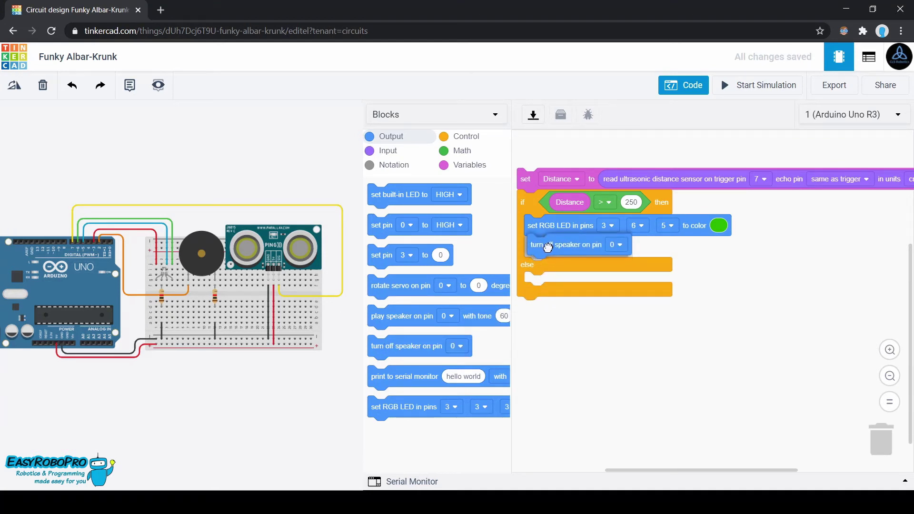
click(614, 247)
click(588, 302)
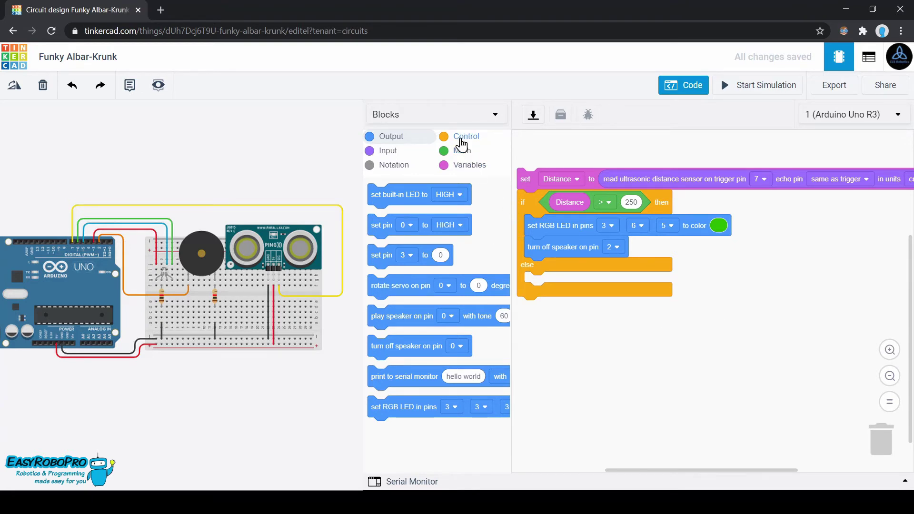
Nest a second if-else block in the else branch with a duplicated comparison set to Distance > 100
click(464, 138)
drag(381, 395, 535, 288)
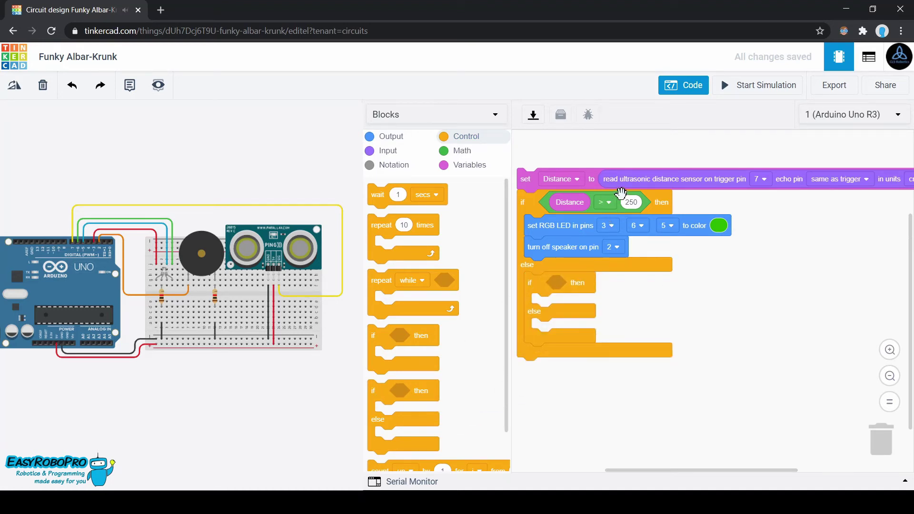
right_click(634, 199)
click(658, 204)
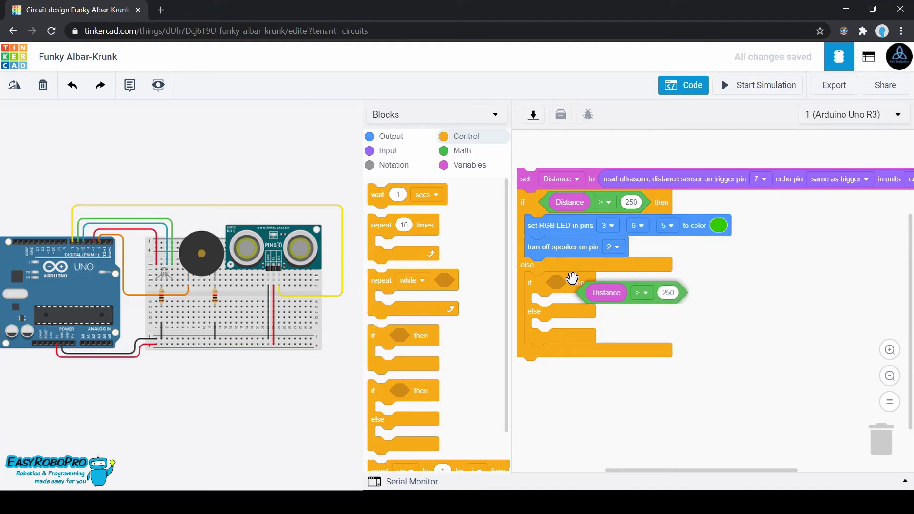
click(550, 276)
click(638, 284)
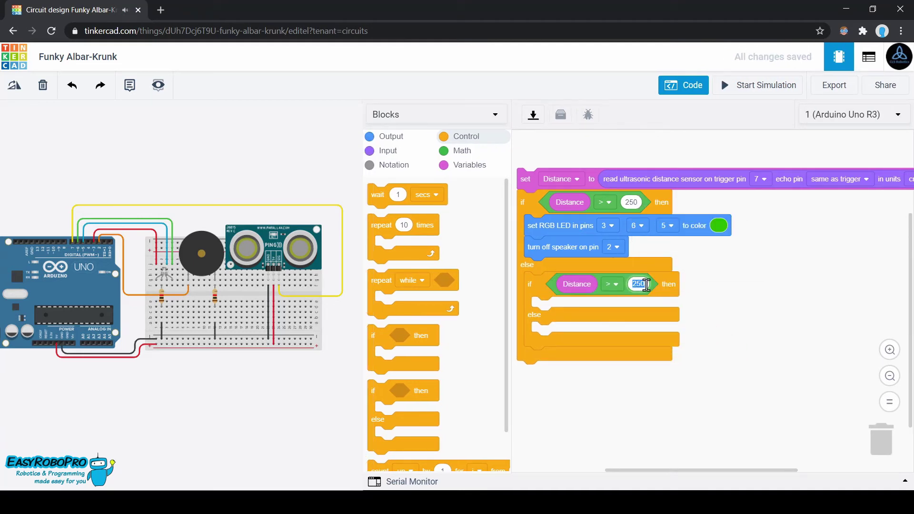
text(100)
click(756, 297)
Duplicate the green RGB LED block into the then branch of the Distance > 100 condition and set its color to yellow
scroll(756, 300, down, 2)
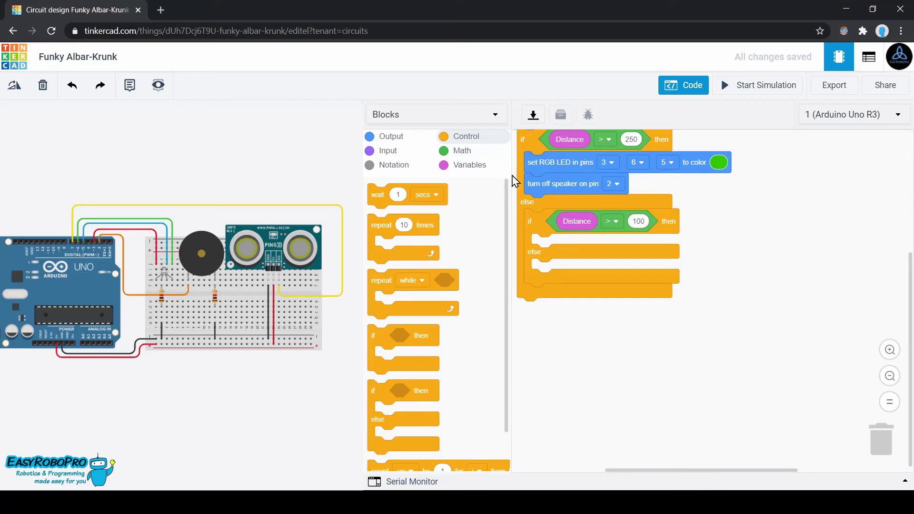
right_click(546, 169)
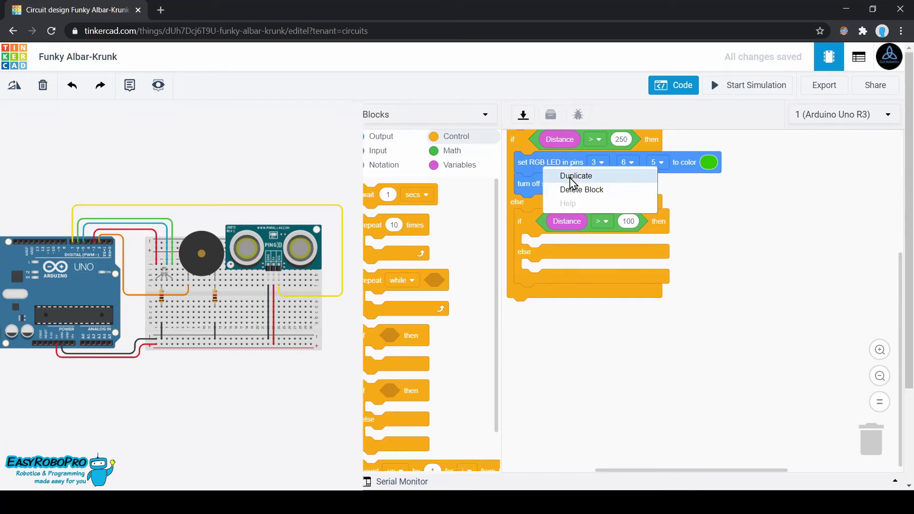
click(570, 177)
drag(762, 252, 544, 244)
click(726, 245)
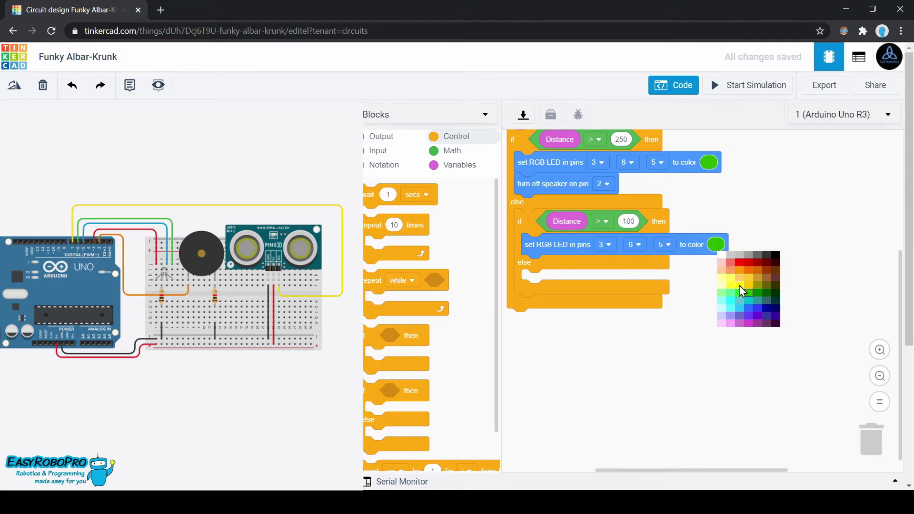
click(742, 291)
Add a play speaker block below the yellow RGB LED block, set to pin 2 for 0.1 sec
click(389, 137)
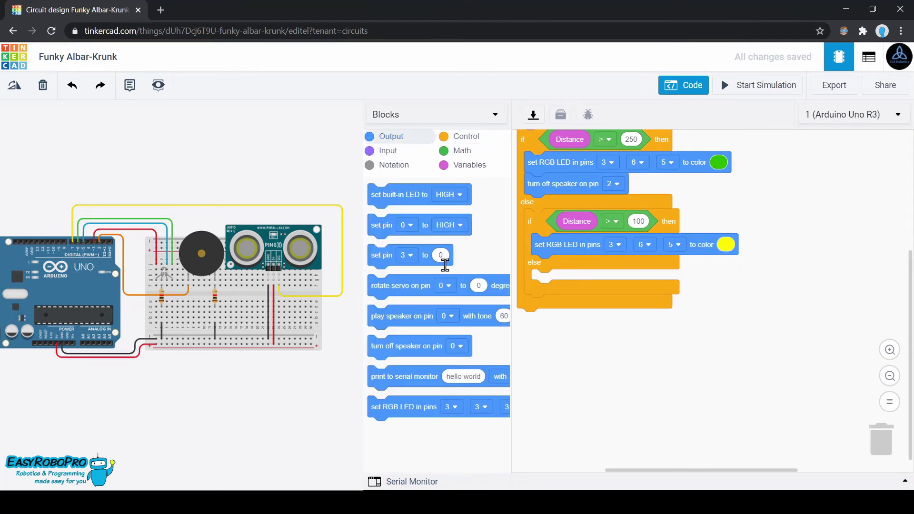
drag(423, 320, 590, 267)
click(610, 266)
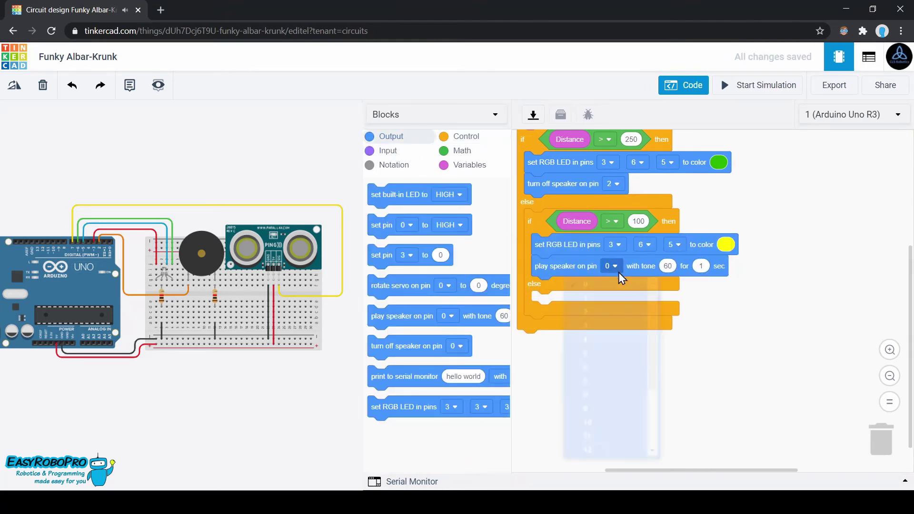
click(606, 323)
click(698, 265)
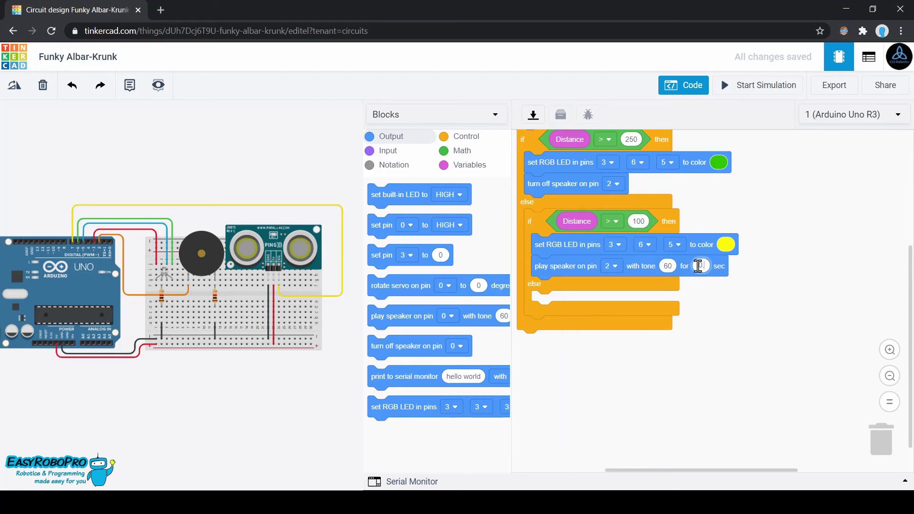
text(0.1)
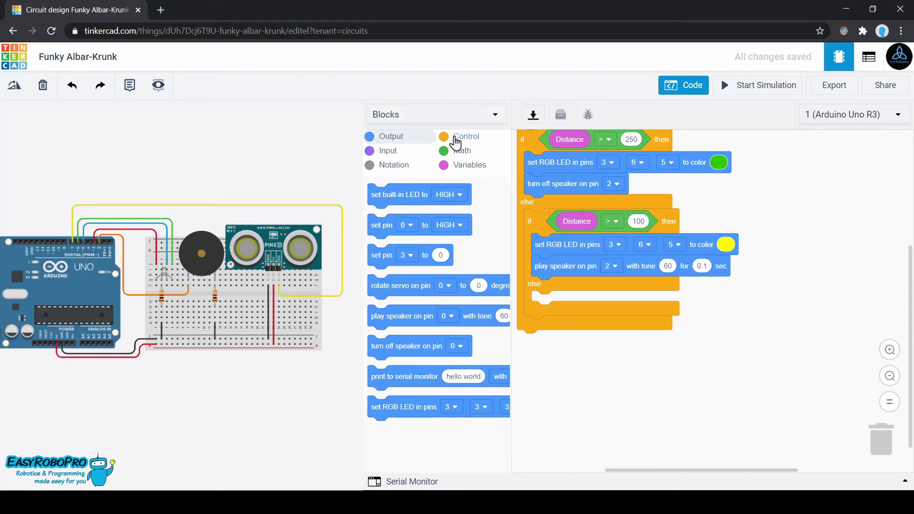
Add a wait block below the play speaker block and set its value to 200
click(457, 137)
drag(378, 194, 541, 287)
click(564, 286)
text(200)
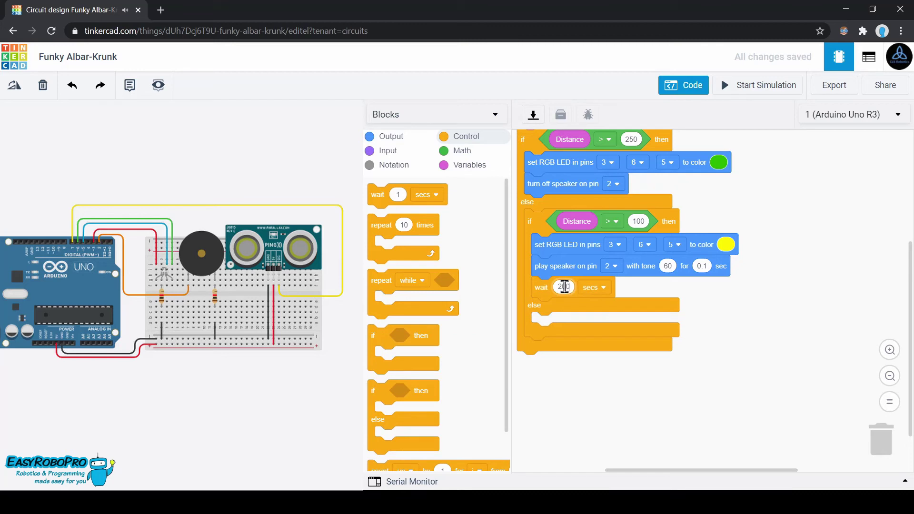
Add a turn off speaker block for pin 2 below the 200 wait block
click(391, 138)
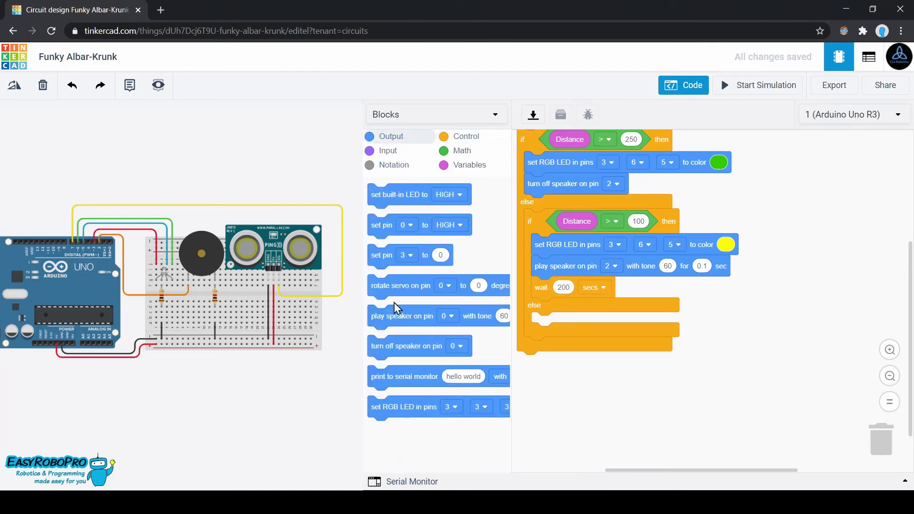
drag(386, 350, 552, 324)
click(629, 316)
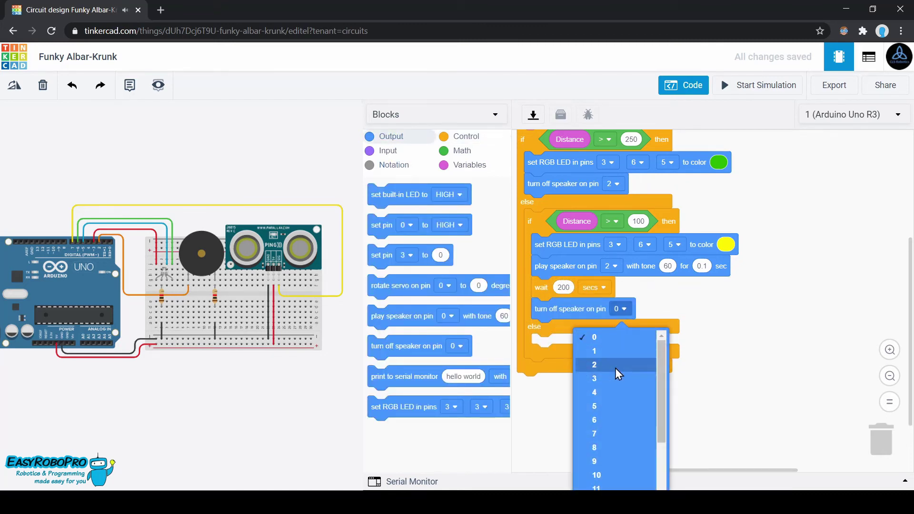
click(600, 363)
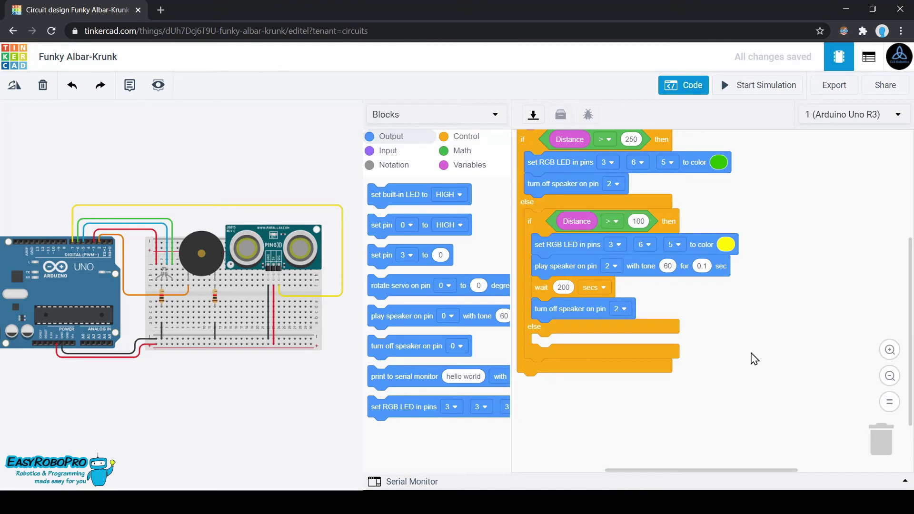
Add a set RGB LED block below the inner turn off speaker block with pins 3, 6 and 5 and black color
drag(397, 415, 563, 342)
click(643, 330)
click(637, 387)
click(674, 330)
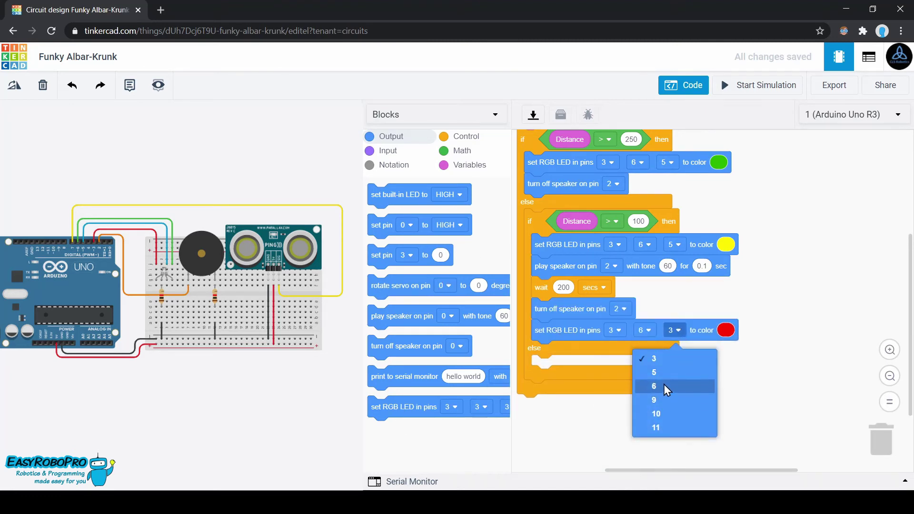
click(663, 373)
click(720, 329)
click(777, 346)
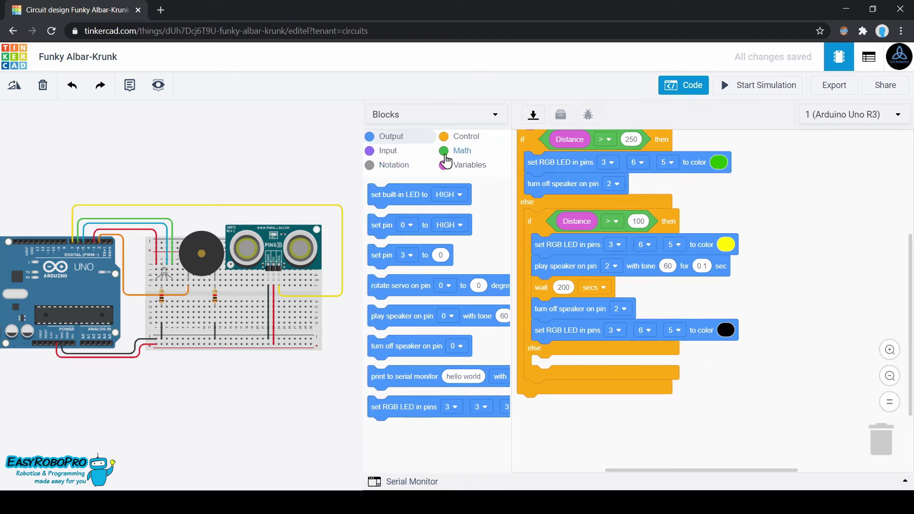
Add a wait block below the black RGB LED block and set its value to 500
click(459, 136)
drag(379, 200, 570, 361)
click(562, 352)
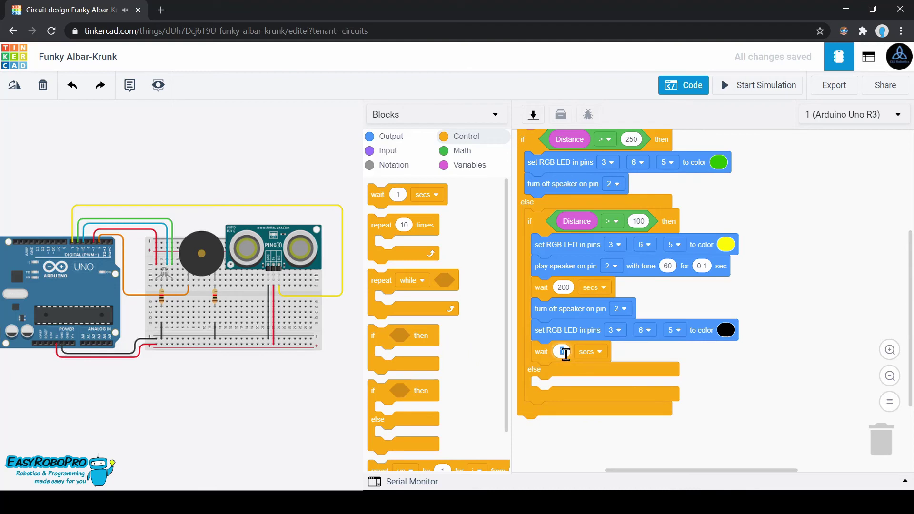
text(500)
Change the units of both the 200 and 500 wait blocks to milliseconds
click(595, 288)
click(576, 330)
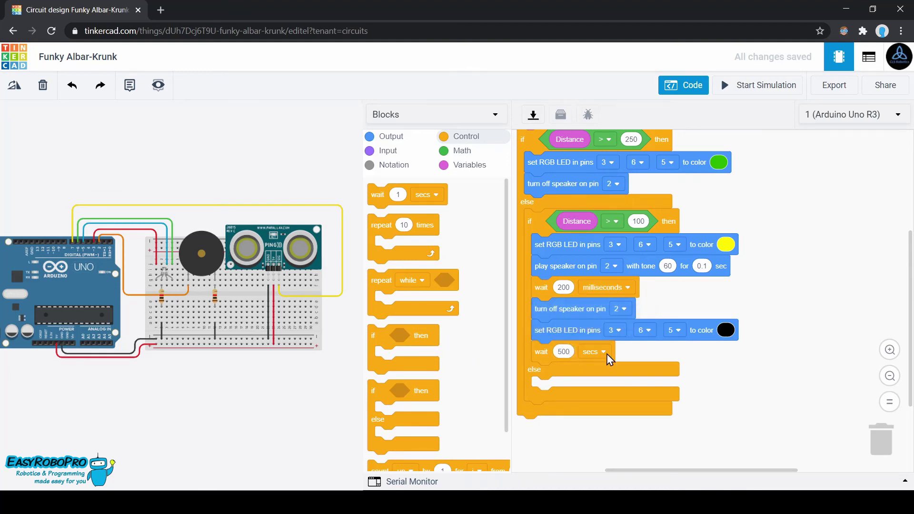
click(595, 352)
click(576, 394)
Duplicate the block stack starting at the yellow RGB LED block and place the copy in the inner else branch
scroll(745, 376, down, 2)
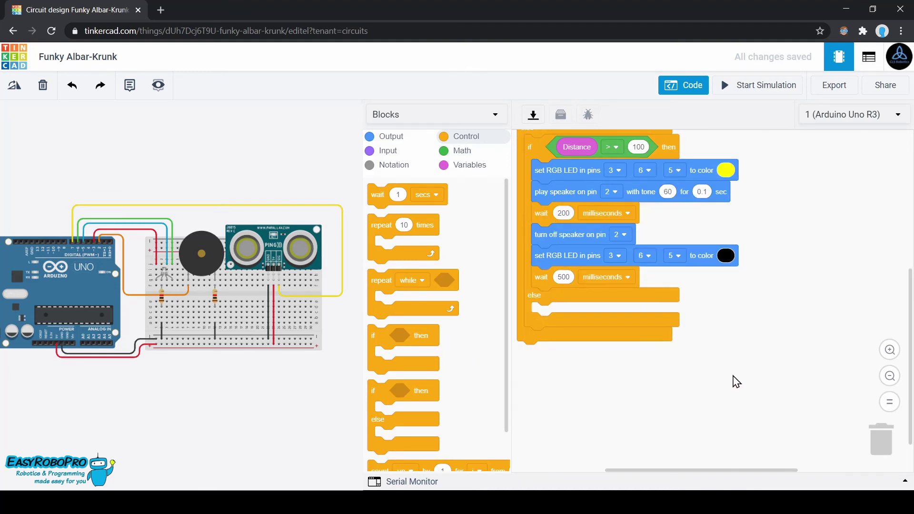
scroll(738, 326, up, 2)
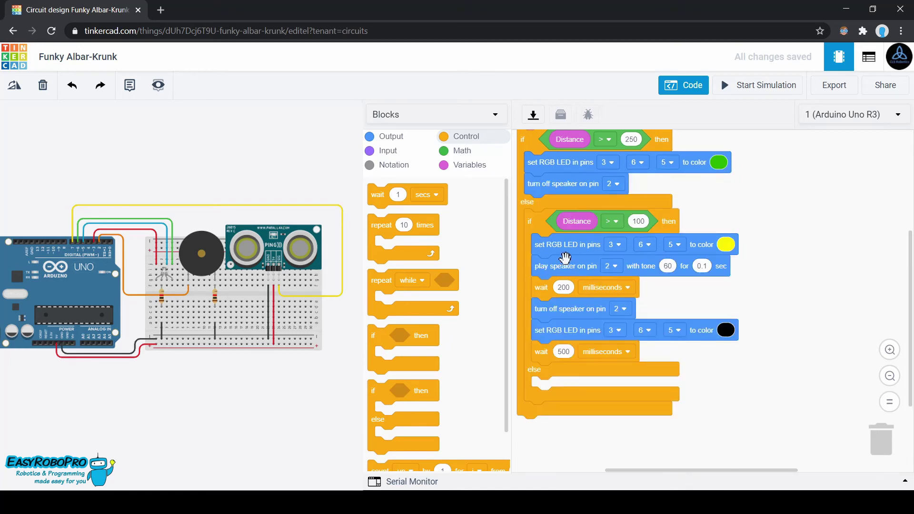
right_click(553, 247)
click(571, 258)
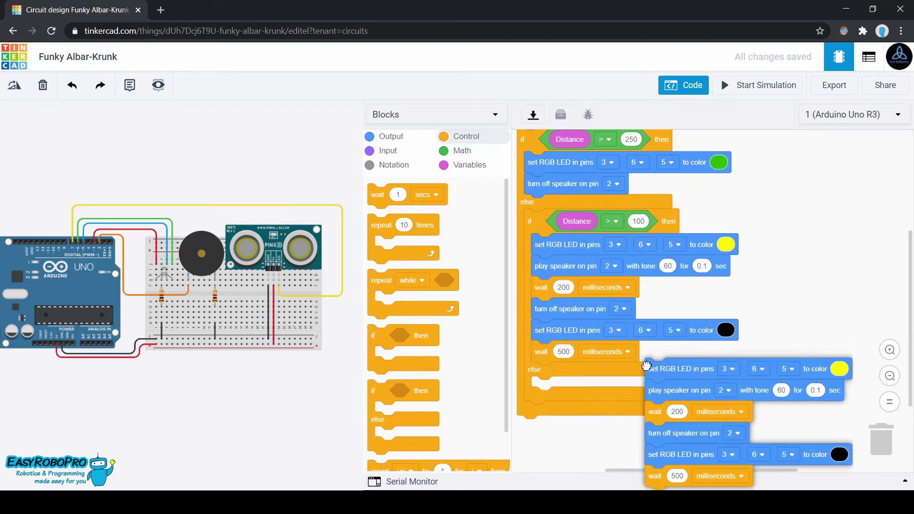
click(544, 385)
Set both wait blocks in the inner else branch to 100 milliseconds
scroll(748, 399, down, 4)
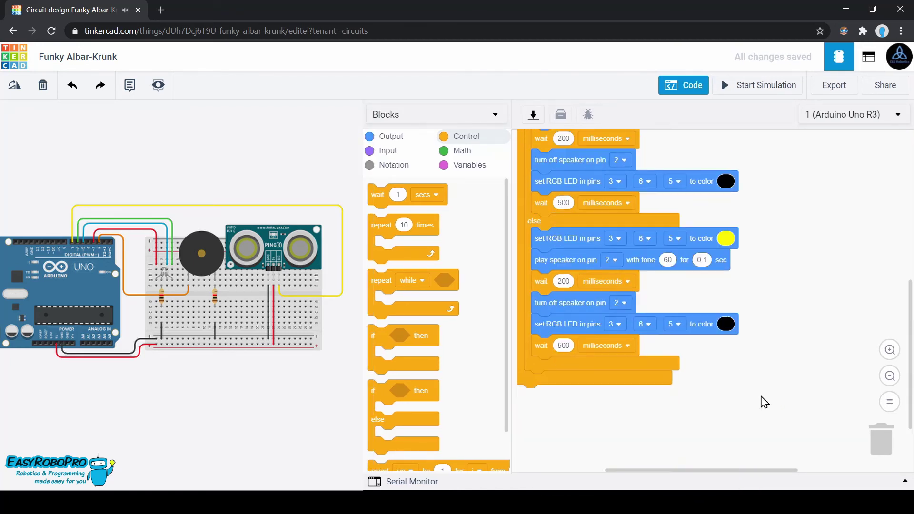
click(564, 282)
text(100)
click(564, 346)
text(100)
Set the color of the first RGB LED block in the inner else branch to red and review the program
click(724, 238)
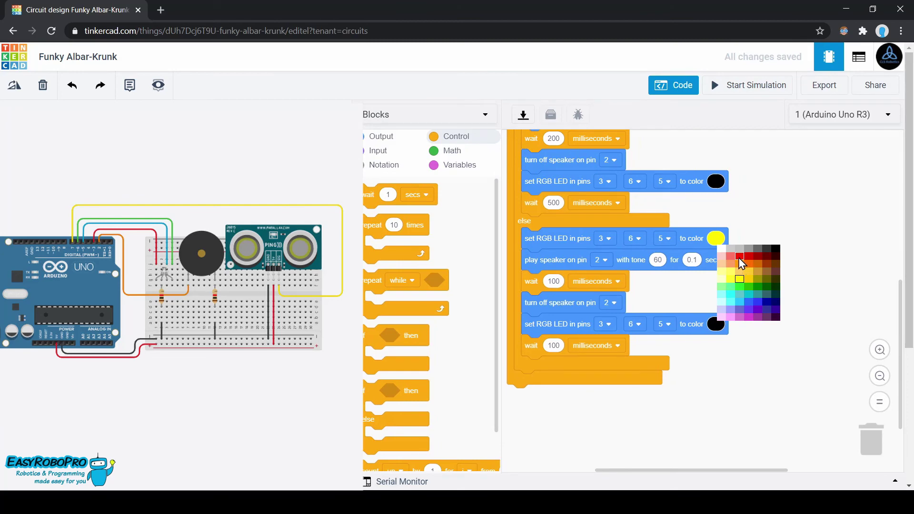
click(739, 257)
scroll(781, 271, up, 5)
scroll(785, 279, down, 2)
scroll(784, 279, down, 3)
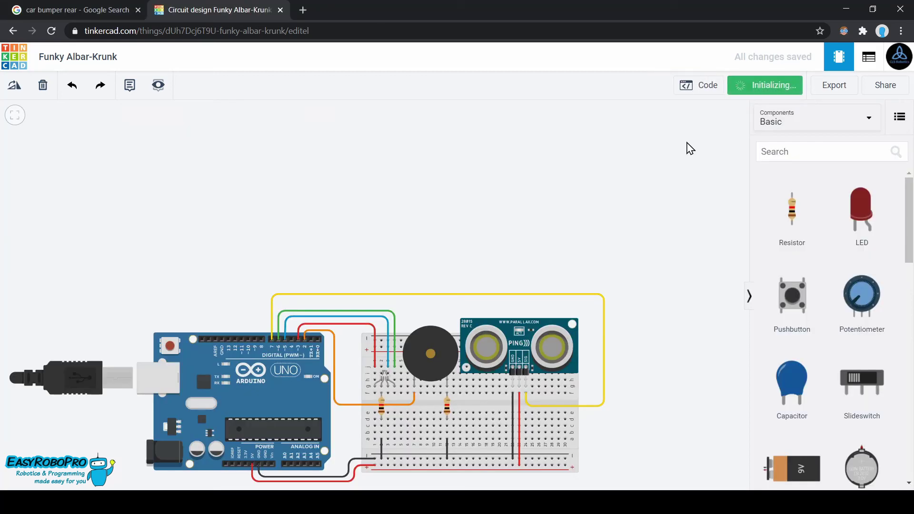
Test the simulated ultrasonic sensor by moving its target to about 188 cm, about 86 cm, and back out to about 277 cm
click(529, 359)
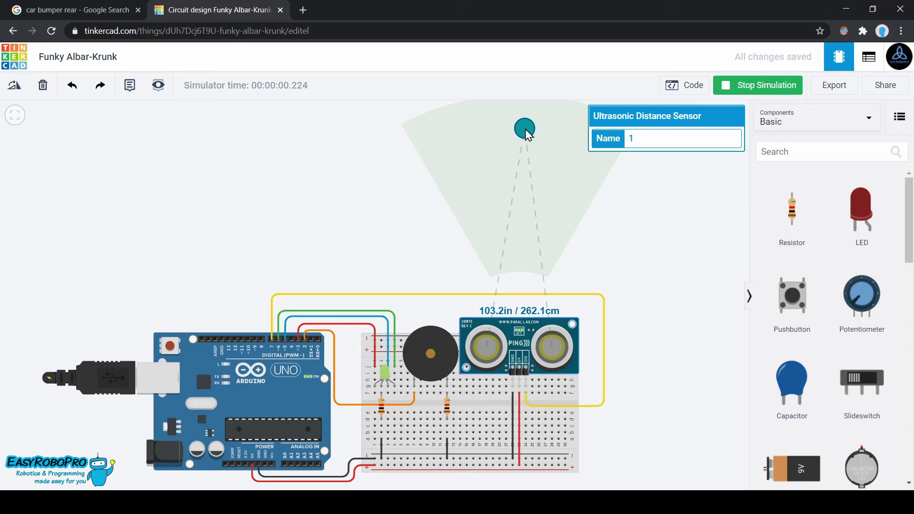
drag(526, 130, 518, 175)
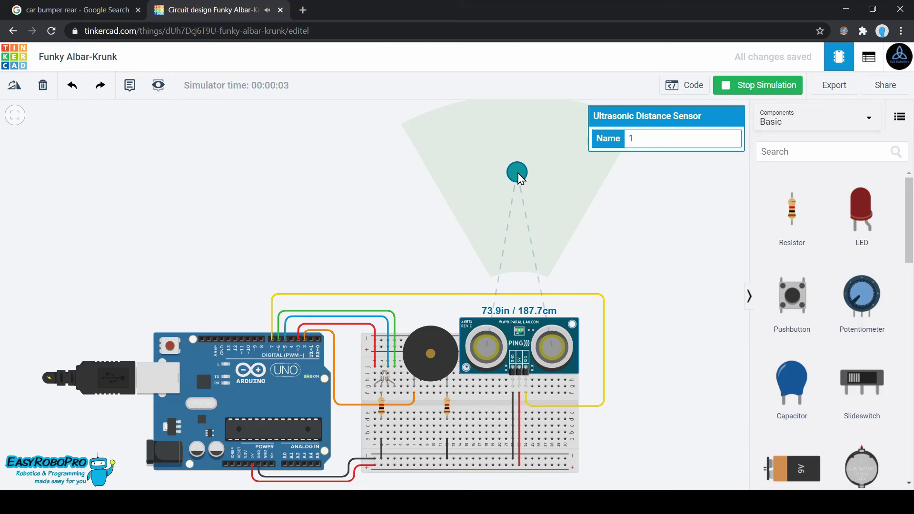
drag(519, 175, 517, 235)
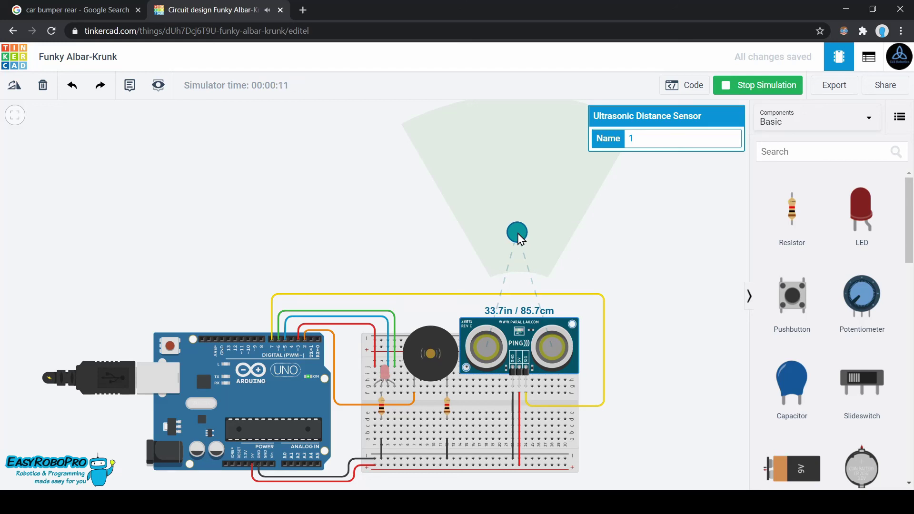
drag(517, 234, 527, 121)
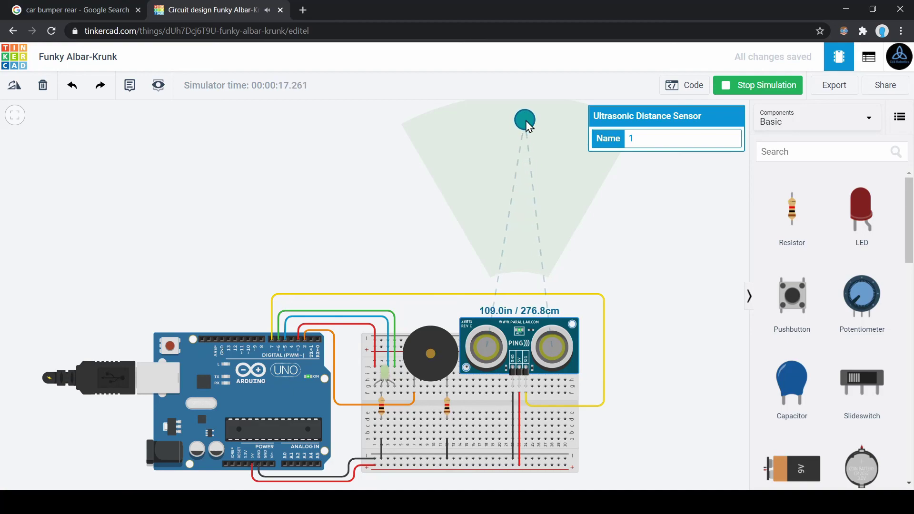